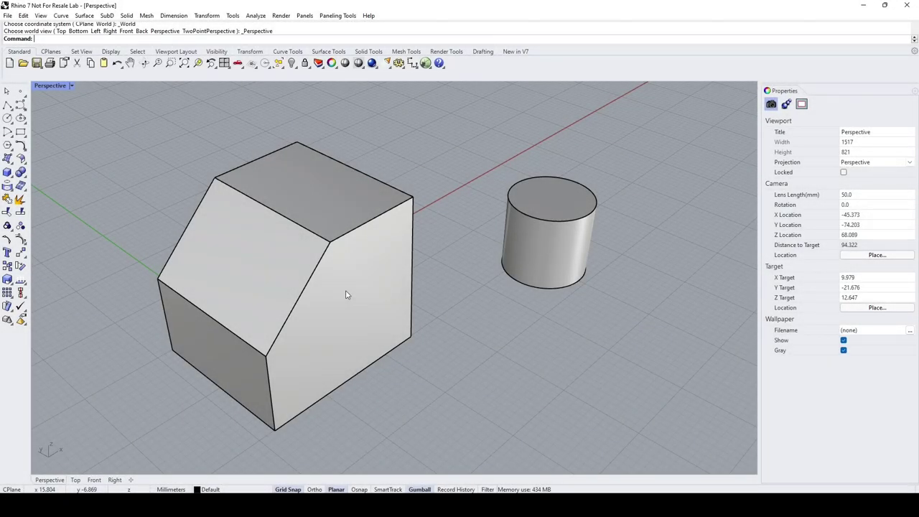
# Examine the box with the sloped face and the neighbouring cylinder from several angles.
pyautogui.scroll(-4, 346, 294)
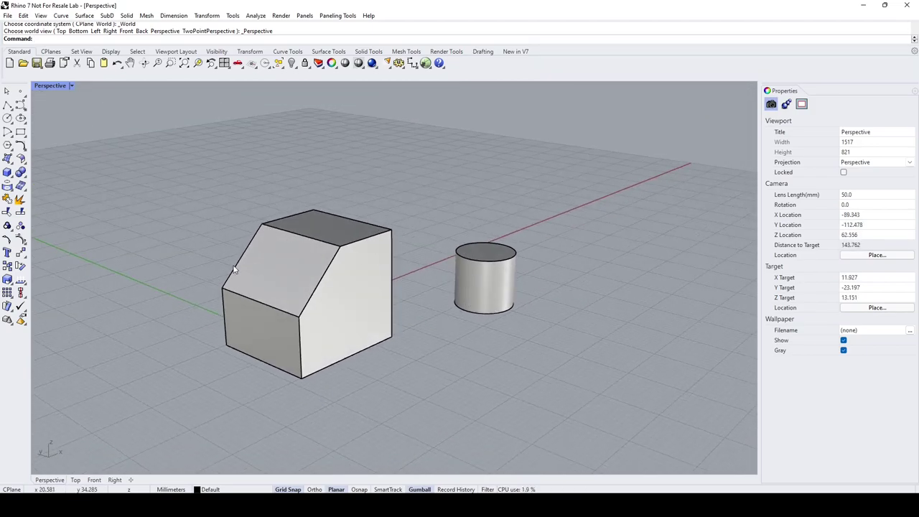
pyautogui.moveTo(279, 250); pyautogui.dragTo(344, 243, button='right')
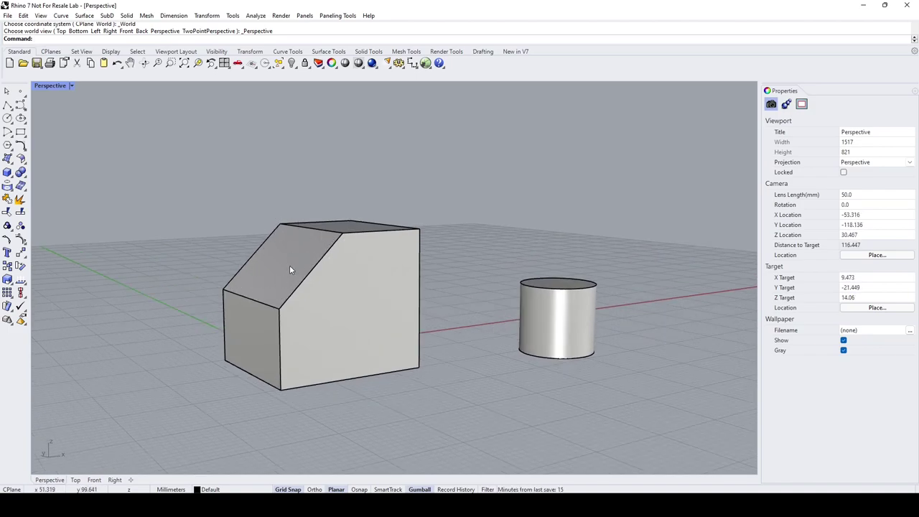
pyautogui.moveTo(290, 265); pyautogui.dragTo(335, 296, button='right')
pyautogui.scroll(3, 328, 309)
pyautogui.scroll(-3, 330, 308)
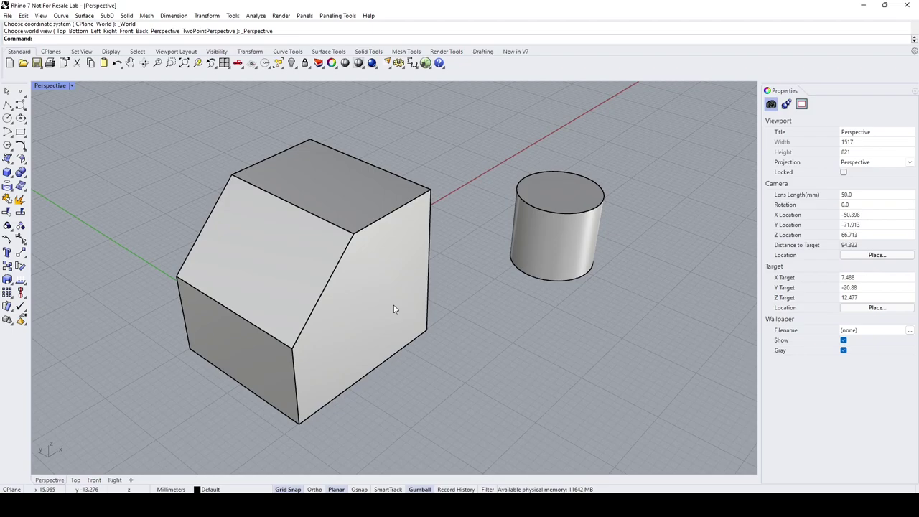
pyautogui.moveTo(394, 309); pyautogui.dragTo(378, 287, button='right')
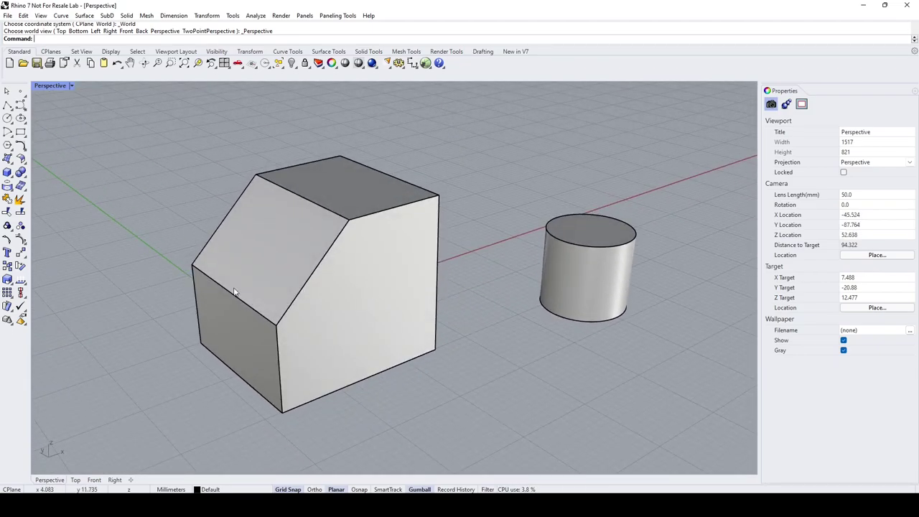
pyautogui.moveTo(250, 337); pyautogui.dragTo(310, 309, button='right')
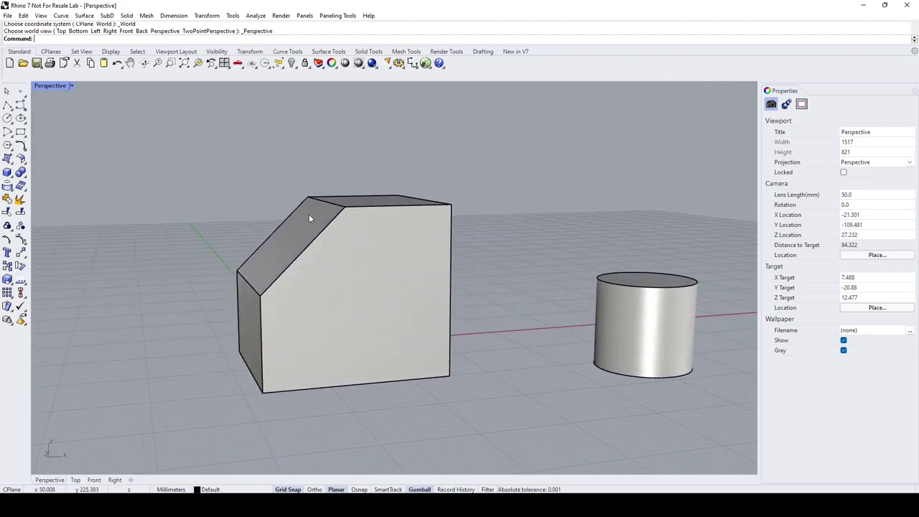
pyautogui.moveTo(267, 254); pyautogui.dragTo(93, 125, button='right')
# Begin defining a construction plane by 3 points and enable the End object snap for picking corners.
pyautogui.click(47, 86)
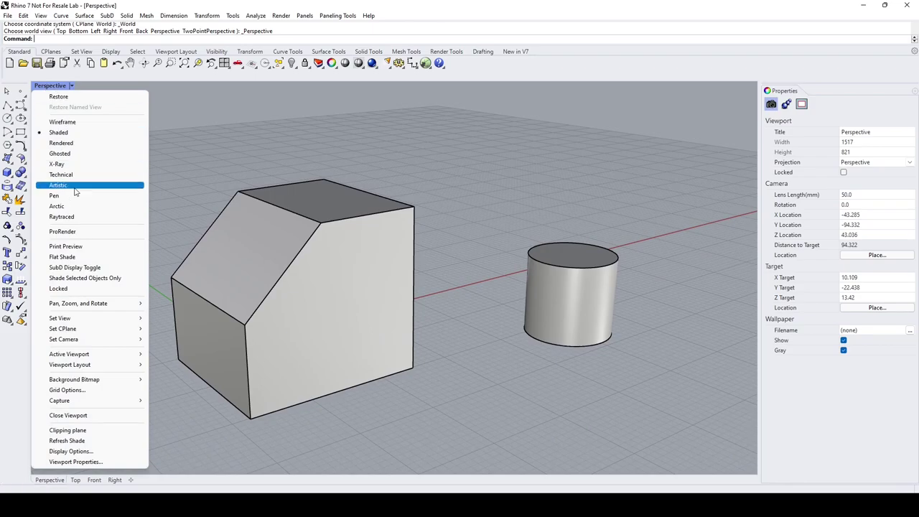
pyautogui.moveTo(76, 332)
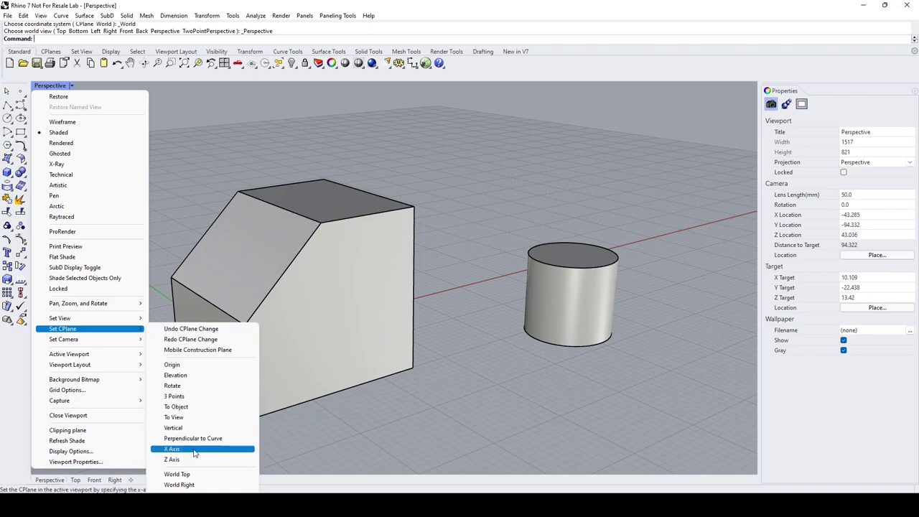
pyautogui.click(174, 397)
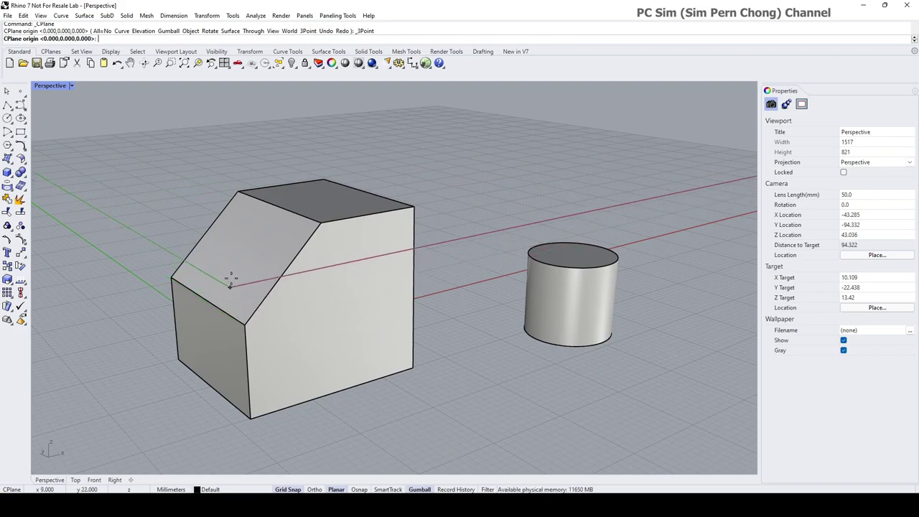
pyautogui.click(359, 489)
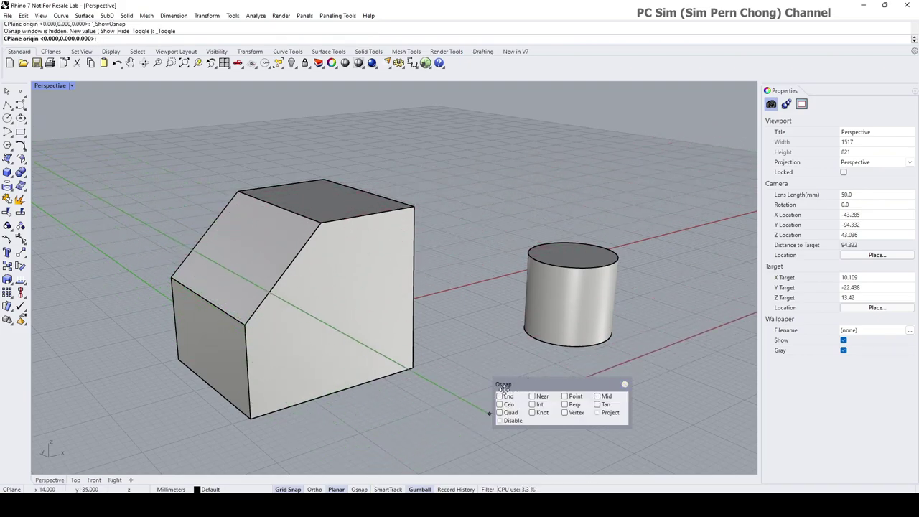
pyautogui.click(500, 396)
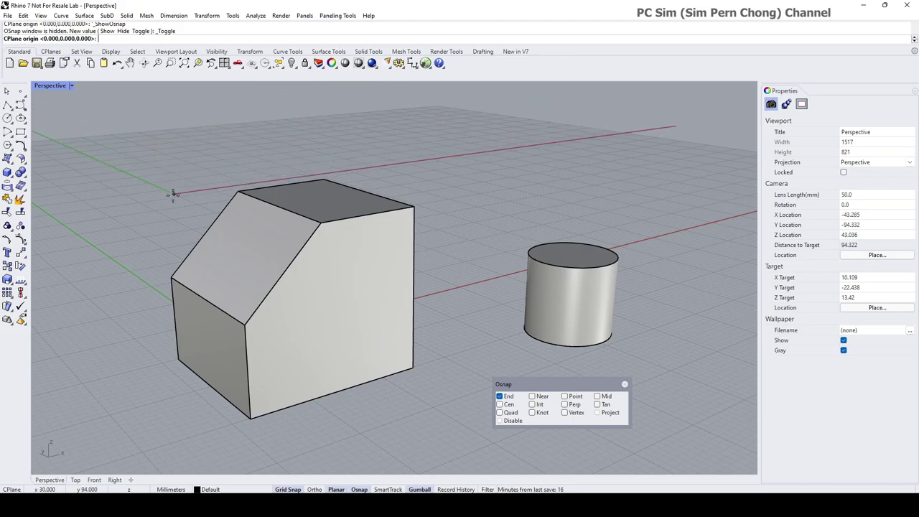
# Align the construction plane to the sloped face, with its origin at an upper corner and X axis down the adjacent sloping edge.
pyautogui.click(237, 191)
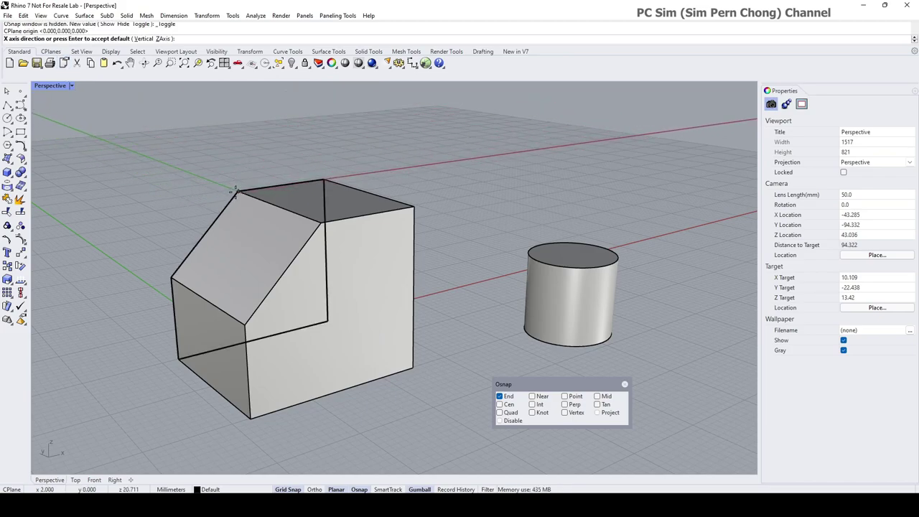
pyautogui.click(171, 275)
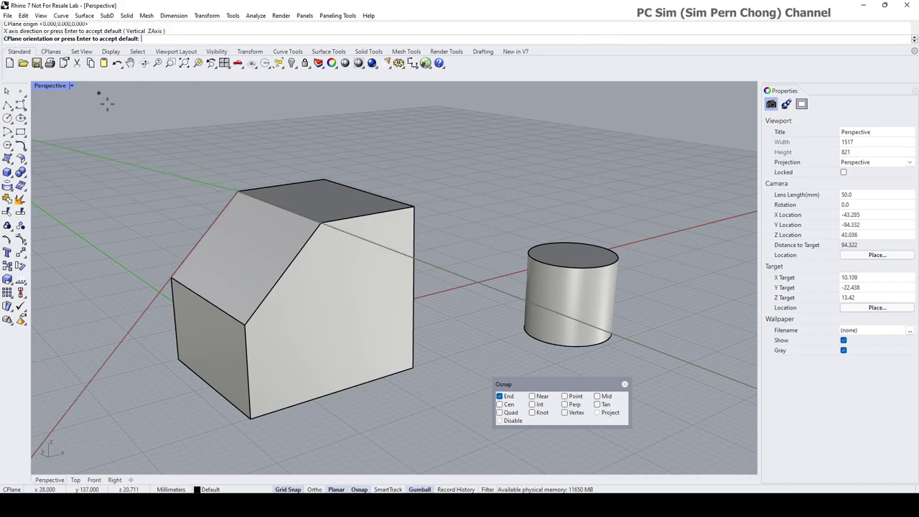
pyautogui.click(244, 323)
pyautogui.moveTo(264, 323); pyautogui.dragTo(304, 297, button='right')
pyautogui.press('Home')
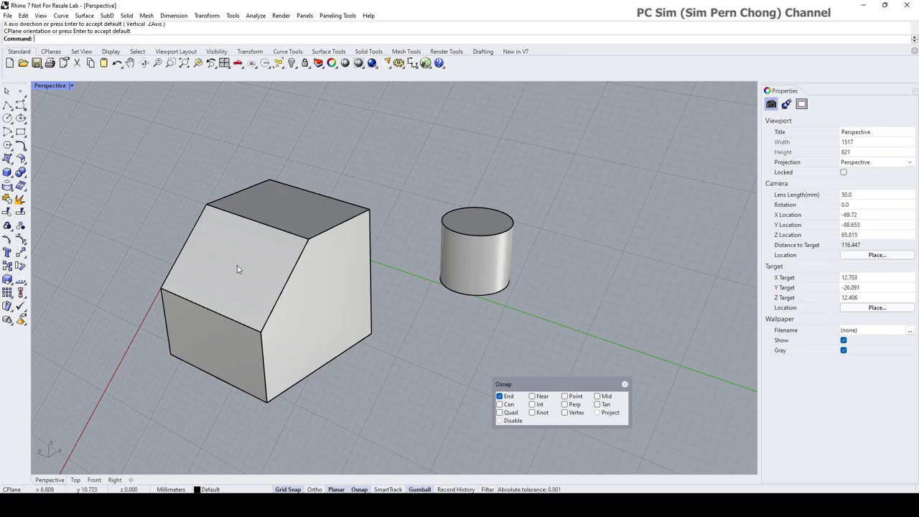
pyautogui.moveTo(292, 306); pyautogui.dragTo(315, 313, button='right')
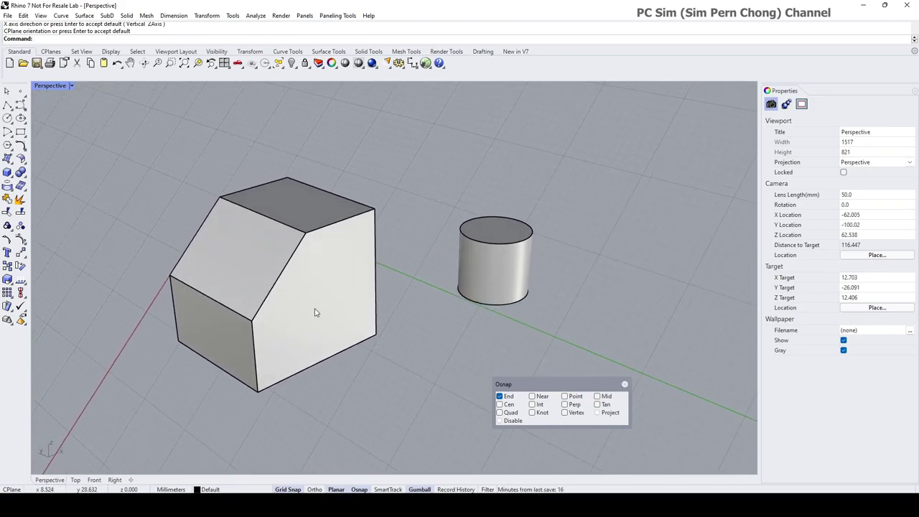
# Undo the last construction plane change.
pyautogui.click(49, 86)
pyautogui.moveTo(86, 331)
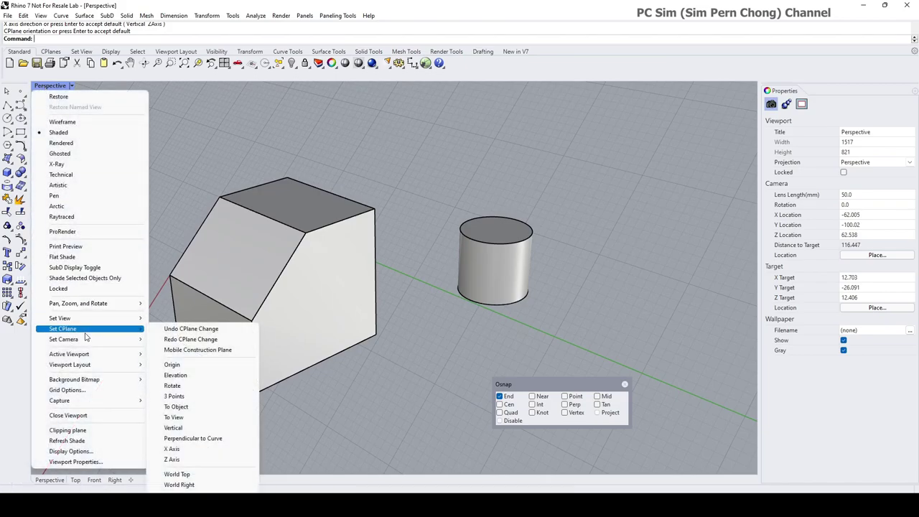
pyautogui.click(180, 329)
pyautogui.scroll(3, 306, 301)
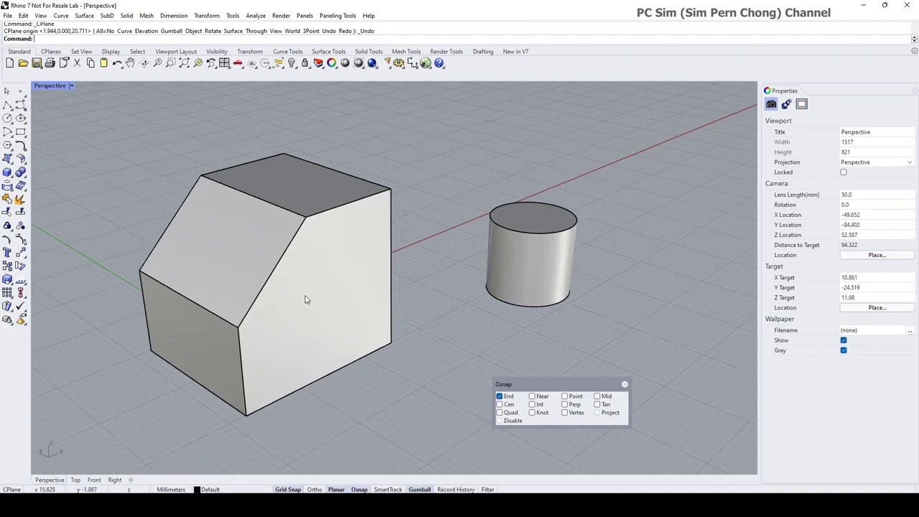
pyautogui.moveTo(326, 321); pyautogui.dragTo(337, 299, button='right')
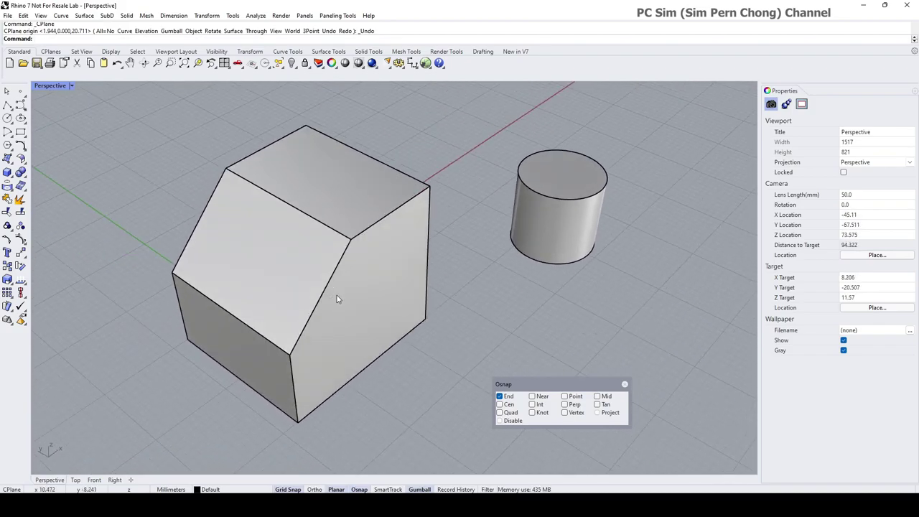
# Show the Selection Filter clear of the Osnap options and enable Sub-objects so individual faces can be picked.
pyautogui.moveTo(545, 388); pyautogui.dragTo(456, 400)
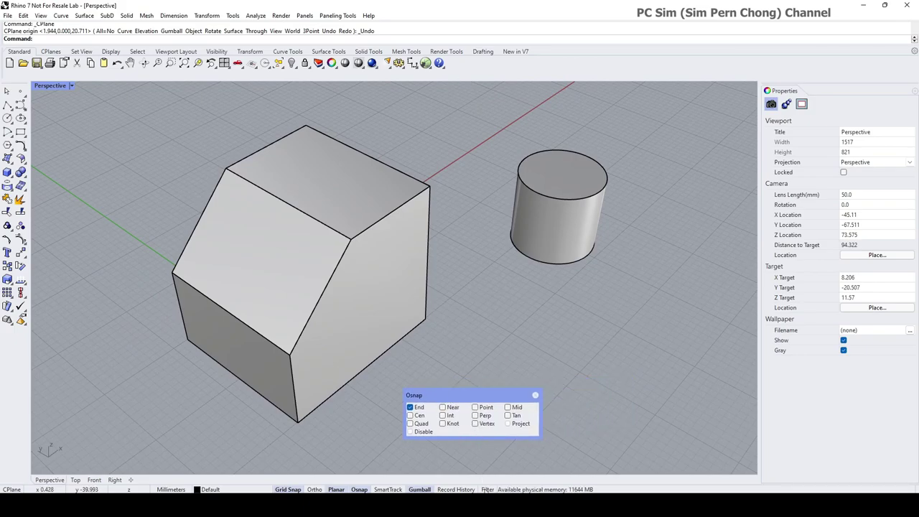
pyautogui.moveTo(357, 376); pyautogui.dragTo(359, 302, button='right')
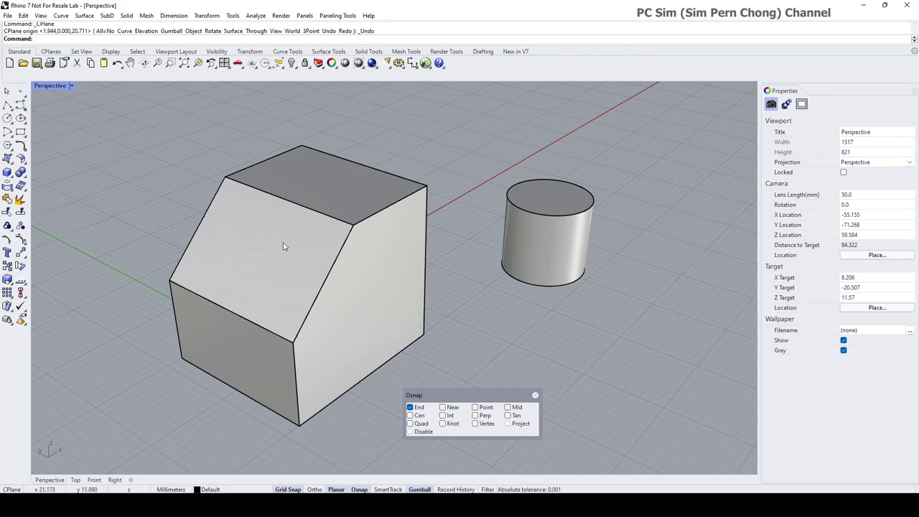
pyautogui.click(51, 90)
pyautogui.moveTo(79, 331)
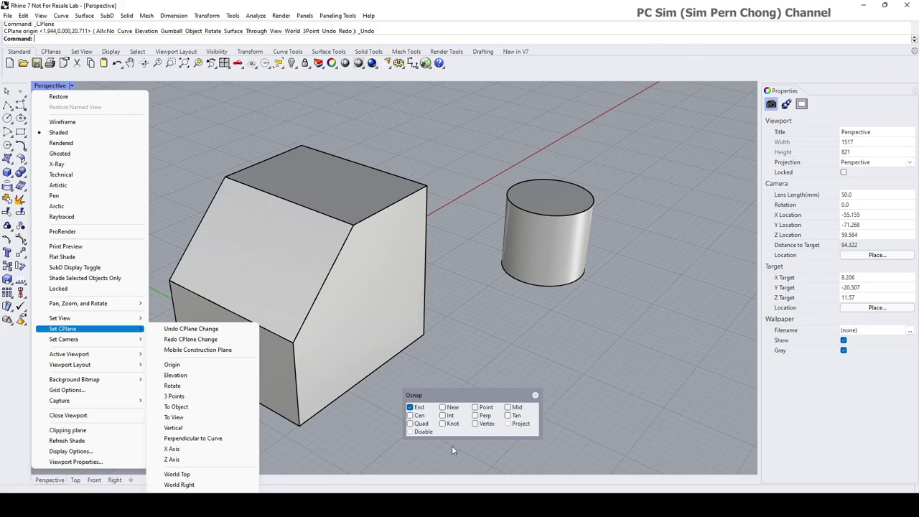
pyautogui.click(494, 472)
pyautogui.click(488, 489)
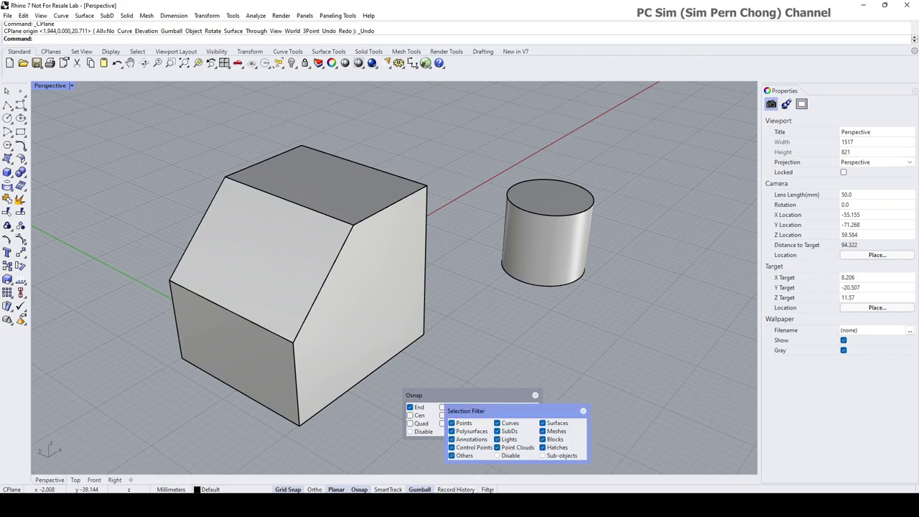
pyautogui.moveTo(499, 411); pyautogui.dragTo(507, 321)
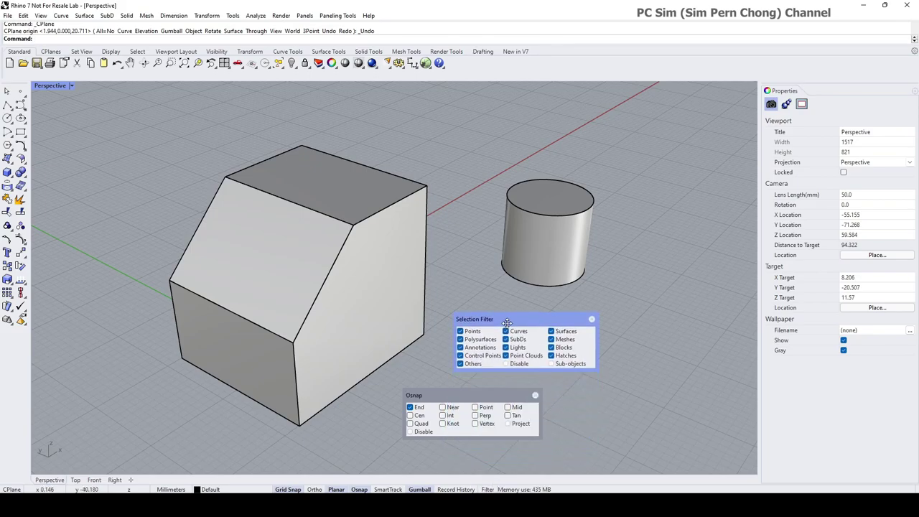
pyautogui.click(556, 366)
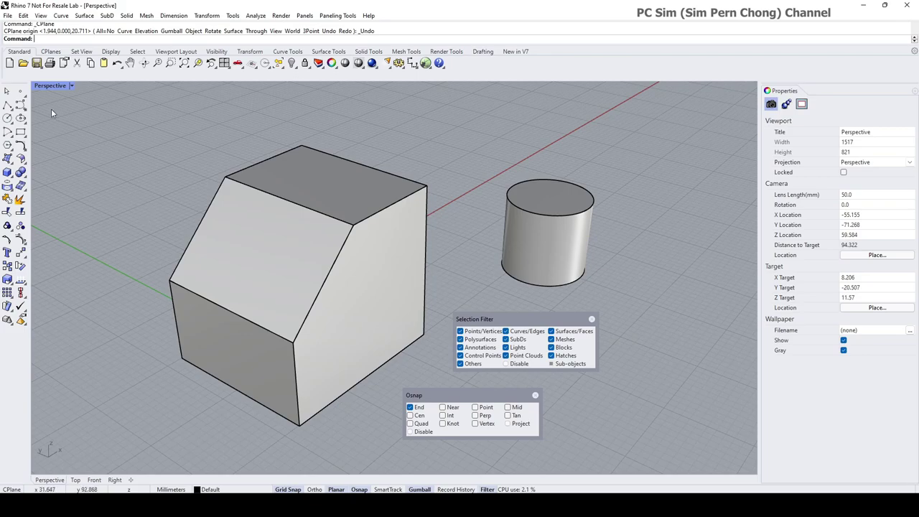
# Set the construction plane to object, using the sloped face of the box.
pyautogui.click(45, 87)
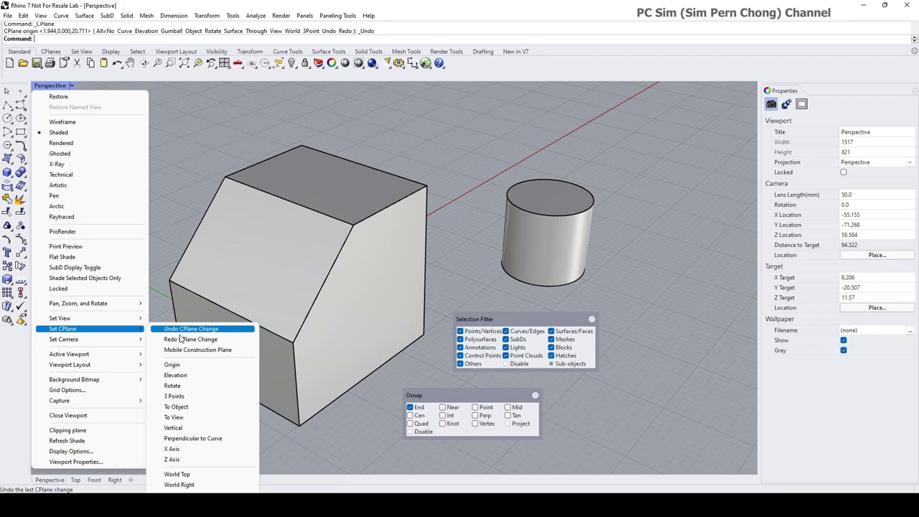
pyautogui.click(176, 406)
pyautogui.click(250, 262)
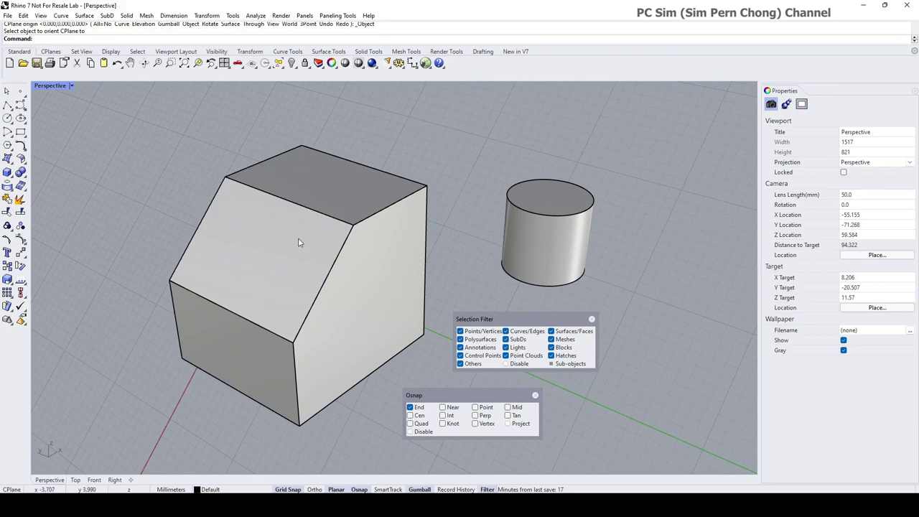
# Examine how the construction plane grid and axes line up with the sloped face from several angles.
pyautogui.moveTo(281, 242); pyautogui.dragTo(260, 256, button='right')
pyautogui.scroll(-2, 262, 230)
pyautogui.scroll(-2, 260, 257)
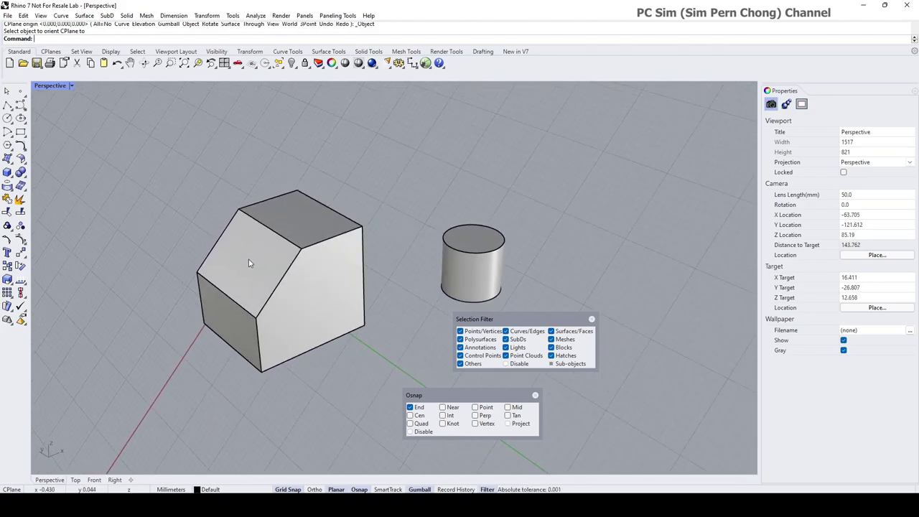
pyautogui.moveTo(237, 262); pyautogui.dragTo(300, 245, button='right')
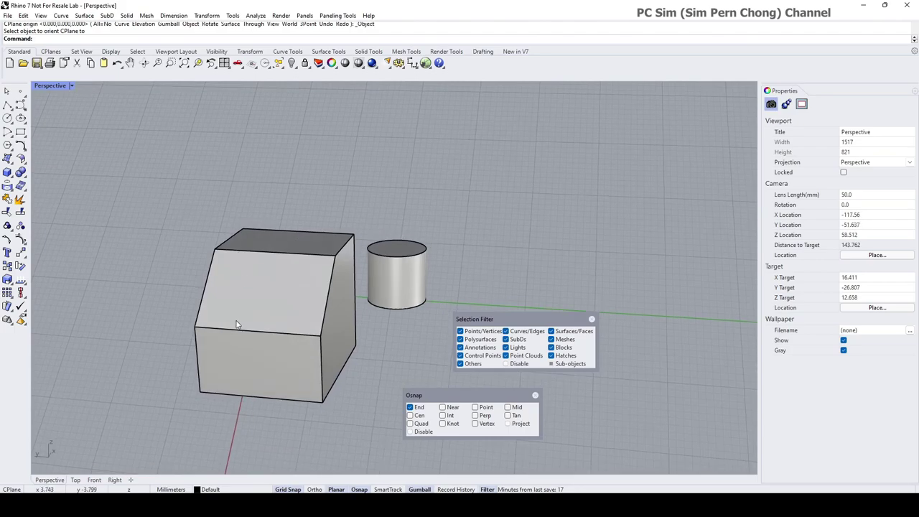
pyautogui.moveTo(232, 267); pyautogui.dragTo(234, 293, button='right')
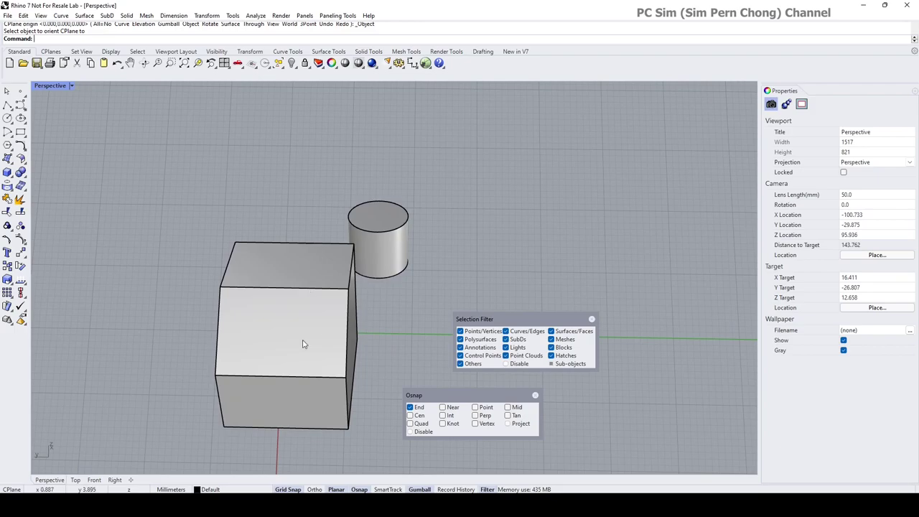
pyautogui.scroll(-3, 318, 269)
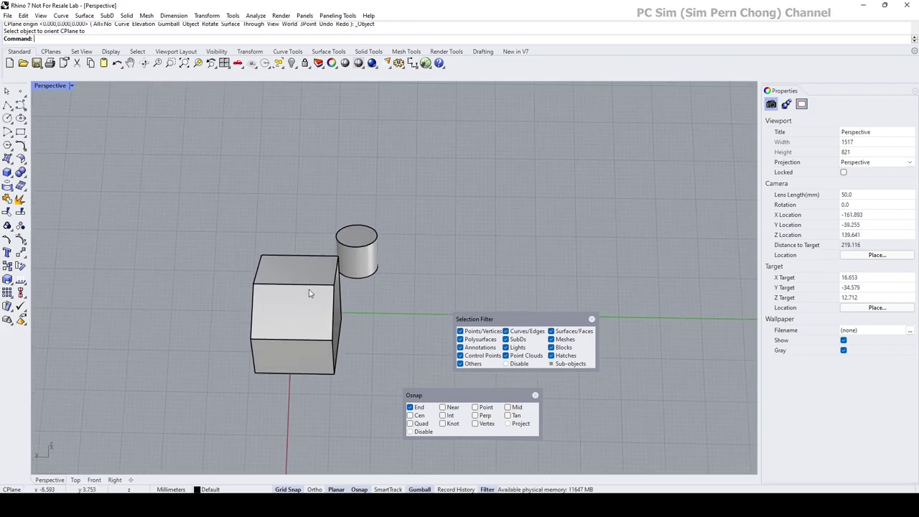
pyautogui.moveTo(308, 294); pyautogui.dragTo(275, 297, button='right')
pyautogui.scroll(5, 267, 252)
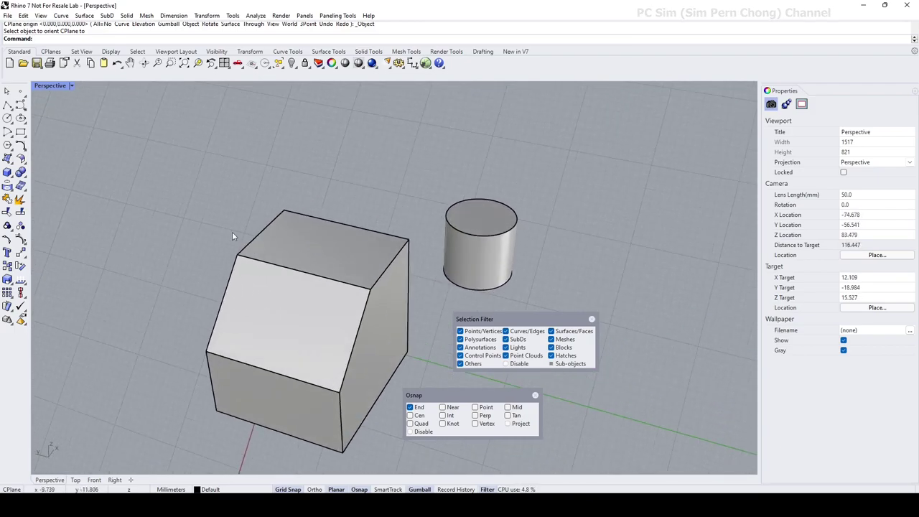
# Set the Perspective viewport to the Plan view of the construction plane and frame the sloped face.
pyautogui.click(44, 86)
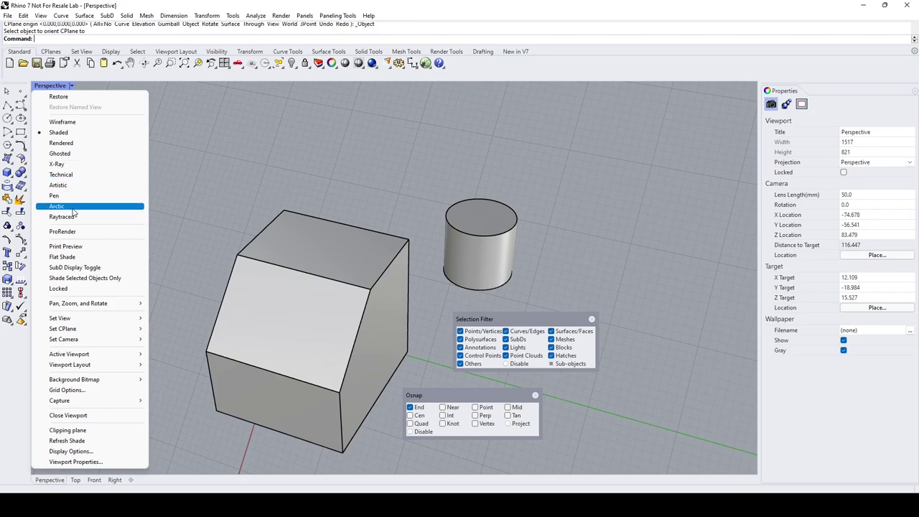
pyautogui.moveTo(58, 324)
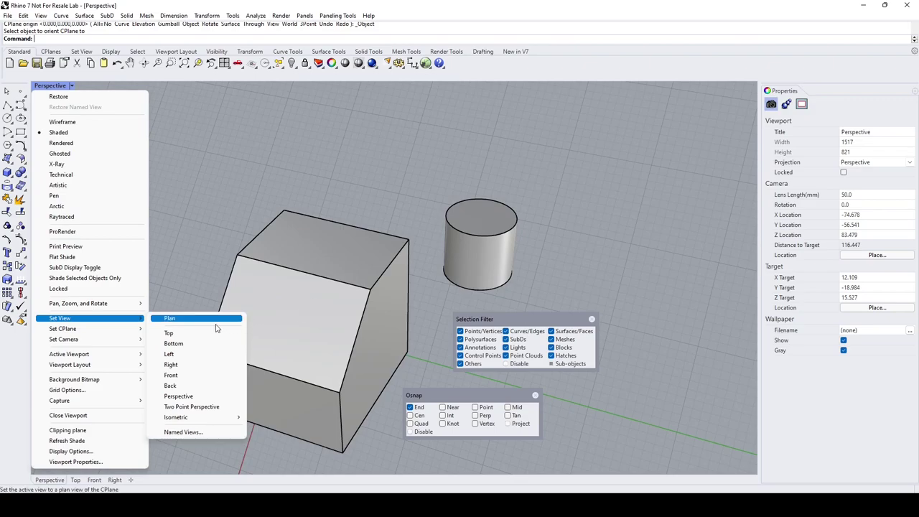
pyautogui.click(175, 321)
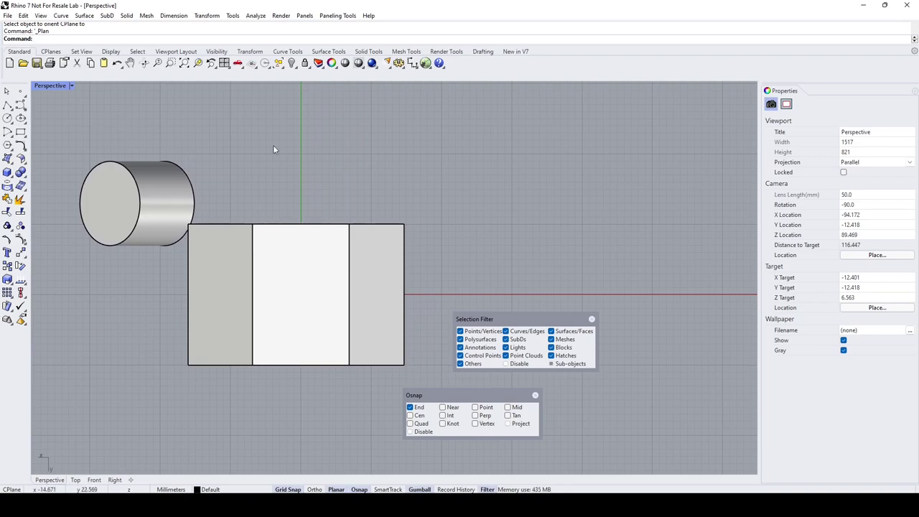
pyautogui.scroll(-5, 261, 361)
pyautogui.scroll(5, 261, 361)
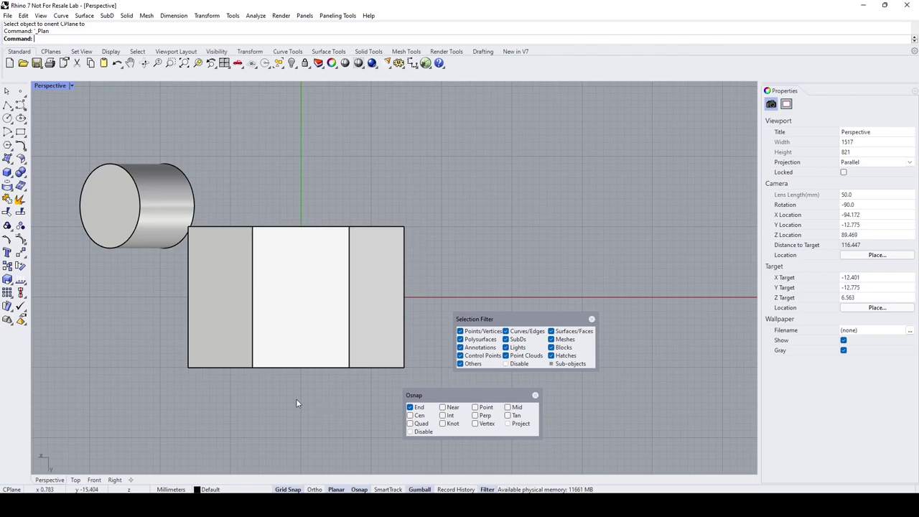
pyautogui.scroll(1, 276, 298)
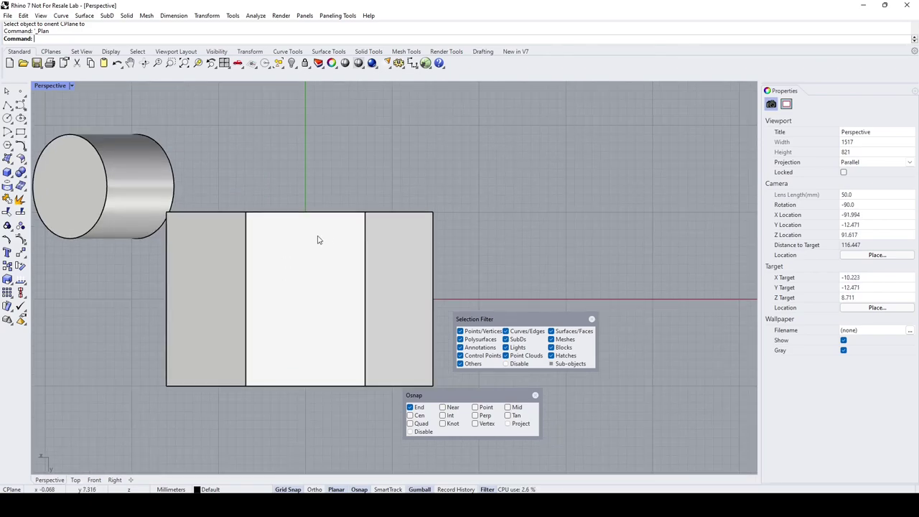
pyautogui.scroll(-1, 311, 348)
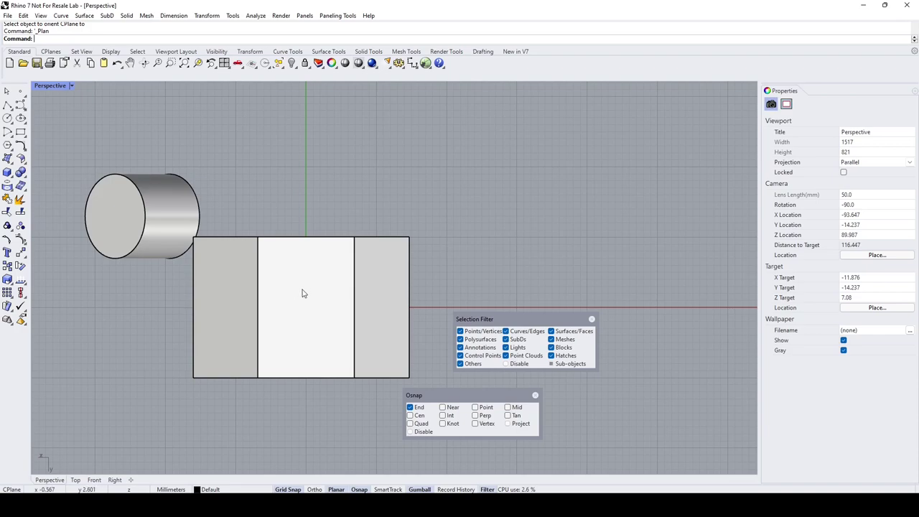
pyautogui.scroll(-3, 301, 298)
pyautogui.scroll(2, 300, 305)
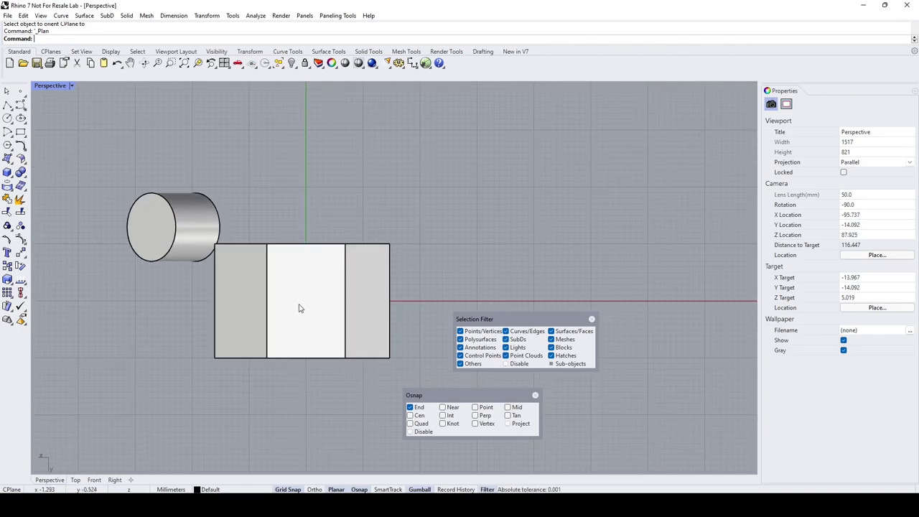
pyautogui.moveTo(300, 309)
pyautogui.mouseDown(button='right')
pyautogui.moveTo(319, 278)
pyautogui.moveTo(297, 280)
pyautogui.moveTo(290, 314)
pyautogui.mouseUp(button='right')
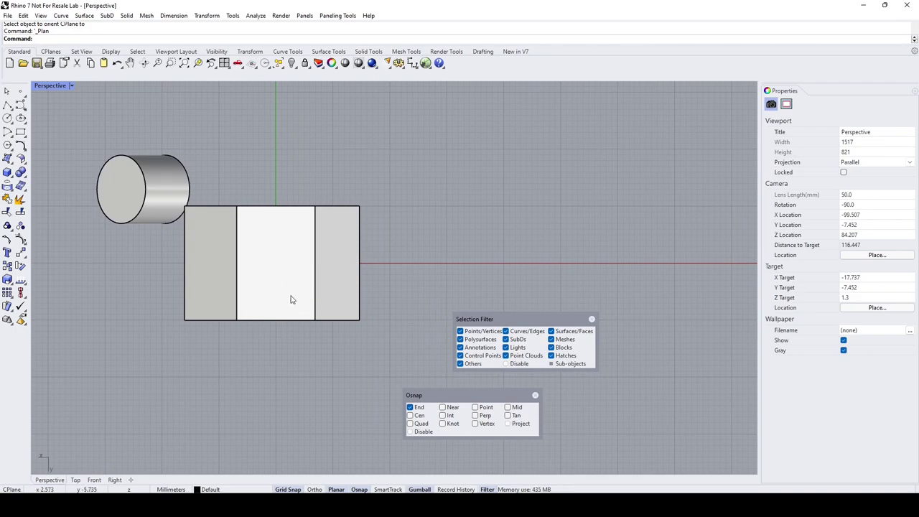
pyautogui.scroll(2, 298, 302)
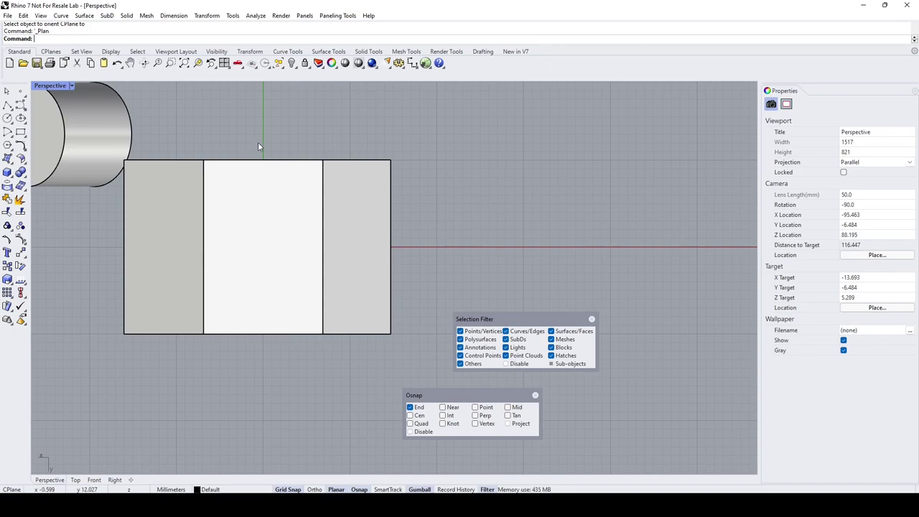
# Offset the right edge of the sloped face 6 mm inward across the face.
pyautogui.write('ffset')
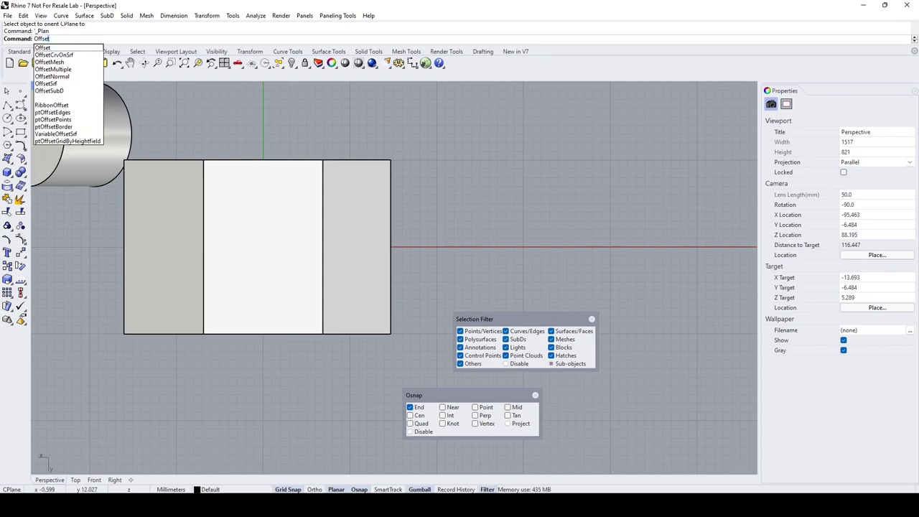
pyautogui.press('Return')
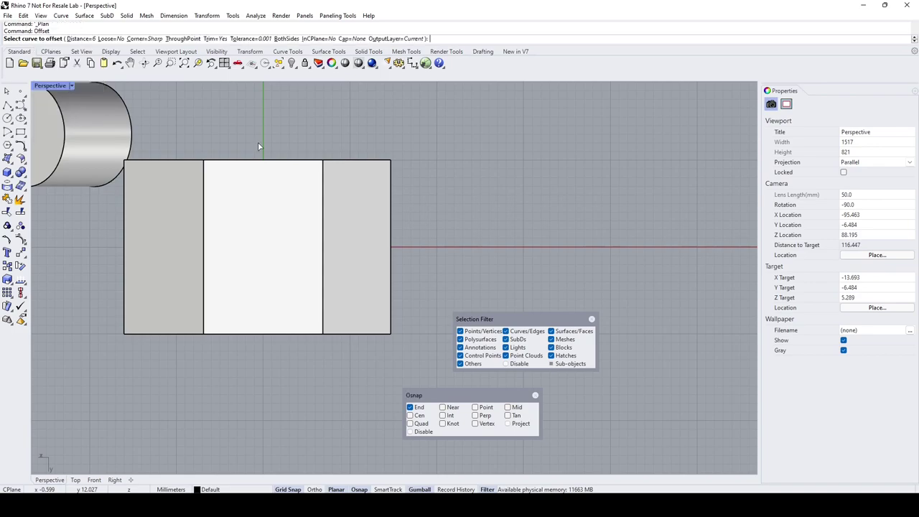
pyautogui.click(324, 273)
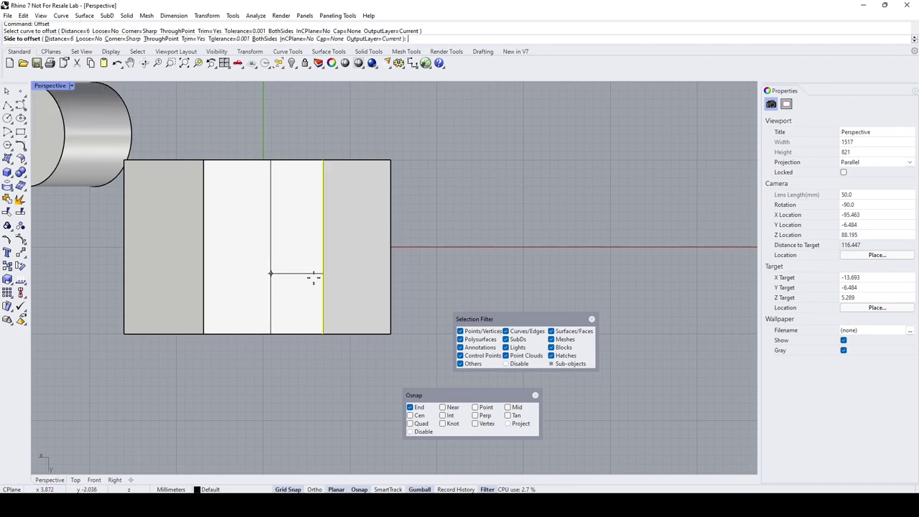
pyautogui.click(65, 40)
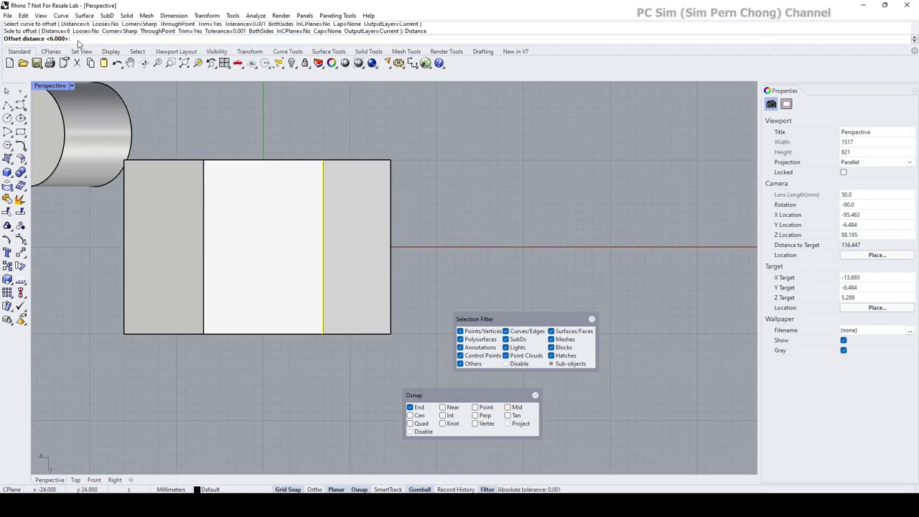
pyautogui.write('6')
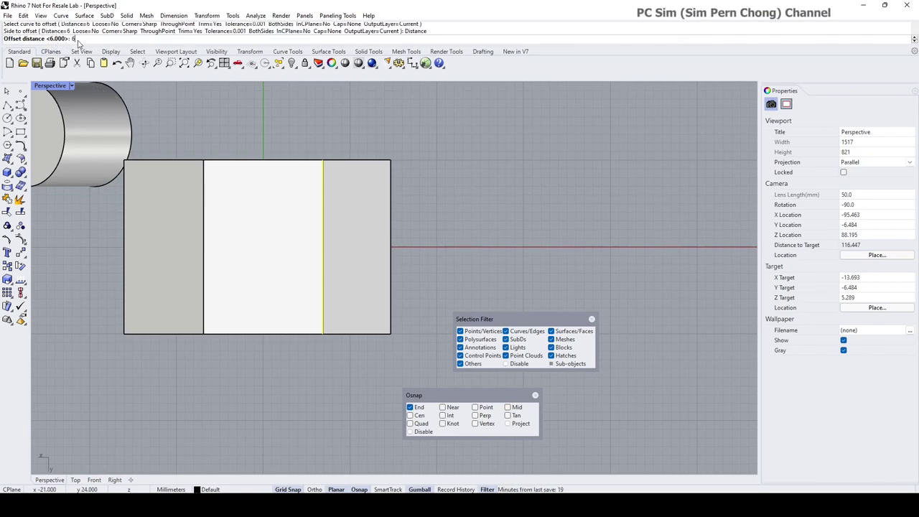
pyautogui.press('Return')
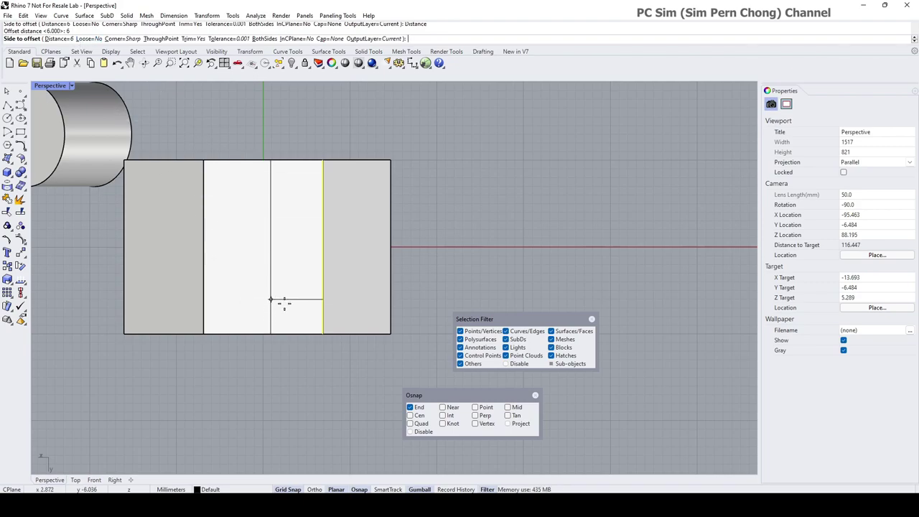
pyautogui.press('Escape')
pyautogui.press('Return')
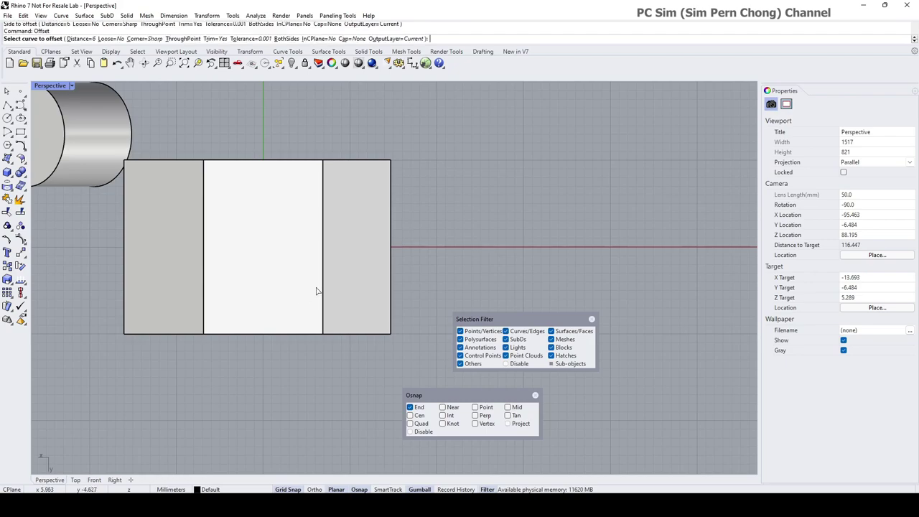
pyautogui.click(323, 282)
pyautogui.click(316, 284)
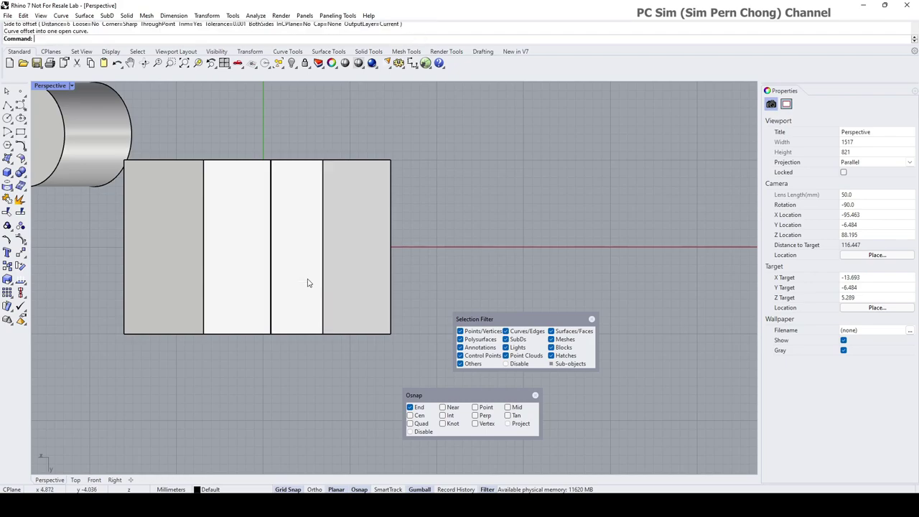
# Offset the lower edge of the sloped face 6 mm inward so it crosses the first offset line.
pyautogui.press('Return')
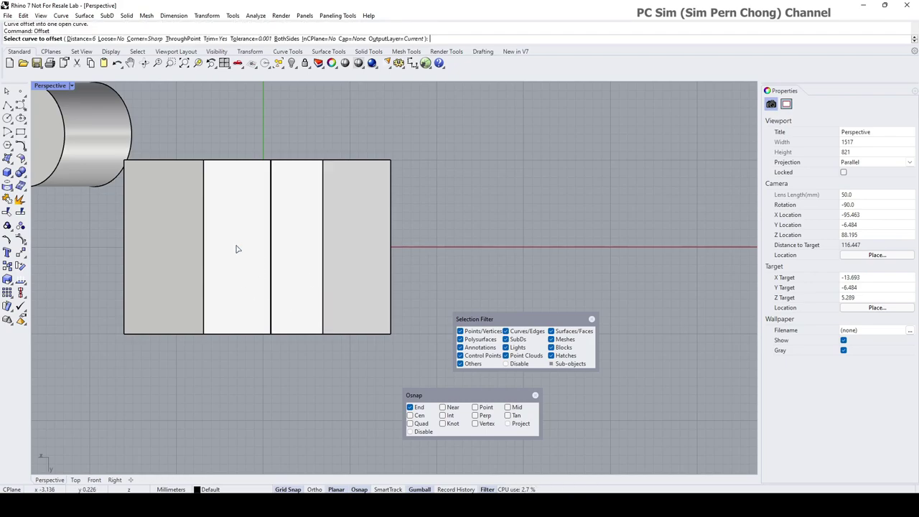
pyautogui.click(294, 332)
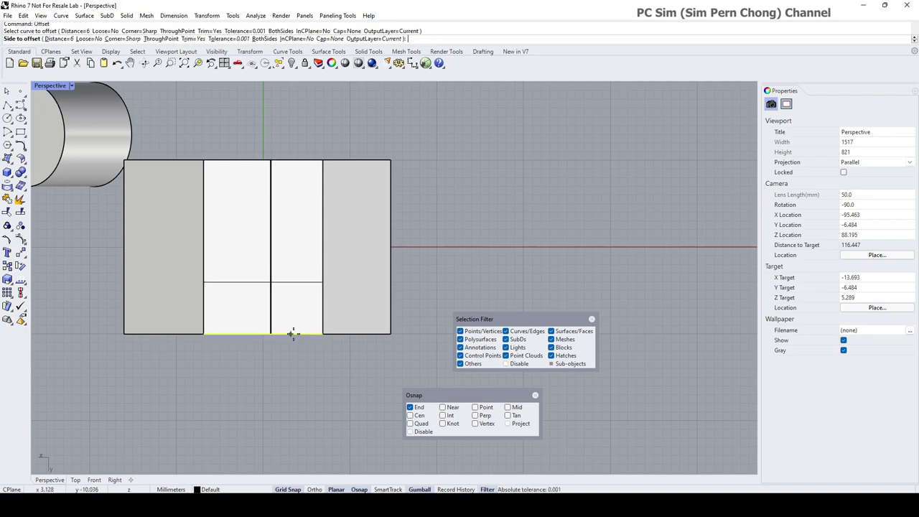
pyautogui.click(290, 284)
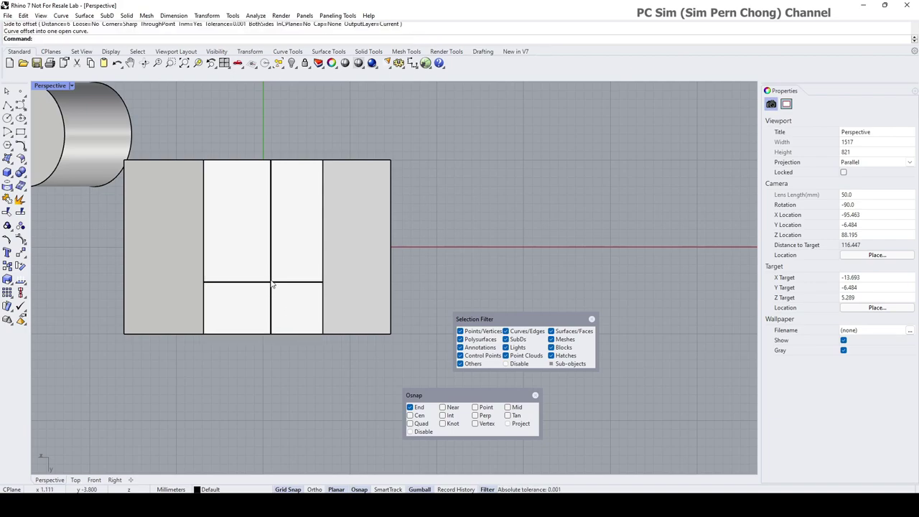
# Undo the last construction plane change in the Perspective viewport.
pyautogui.scroll(-1, 271, 288)
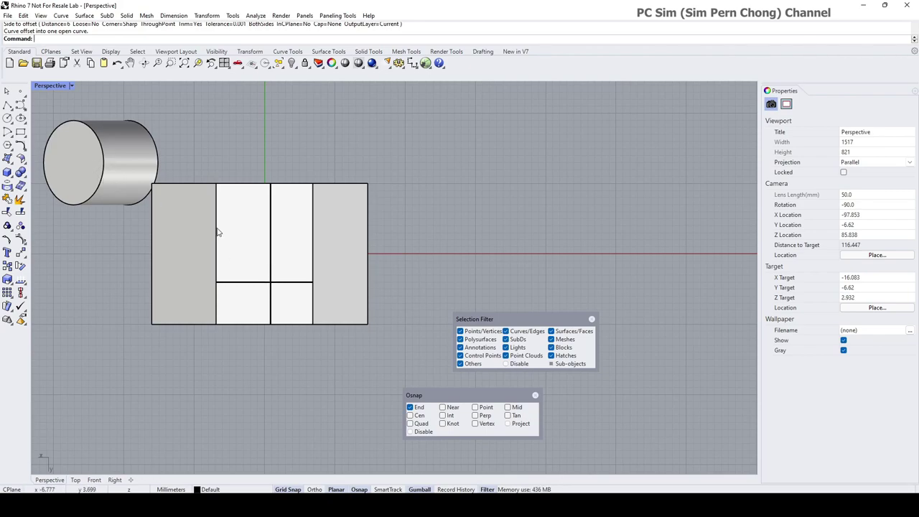
pyautogui.scroll(-1, 217, 233)
pyautogui.moveTo(234, 238); pyautogui.dragTo(301, 243, button='right')
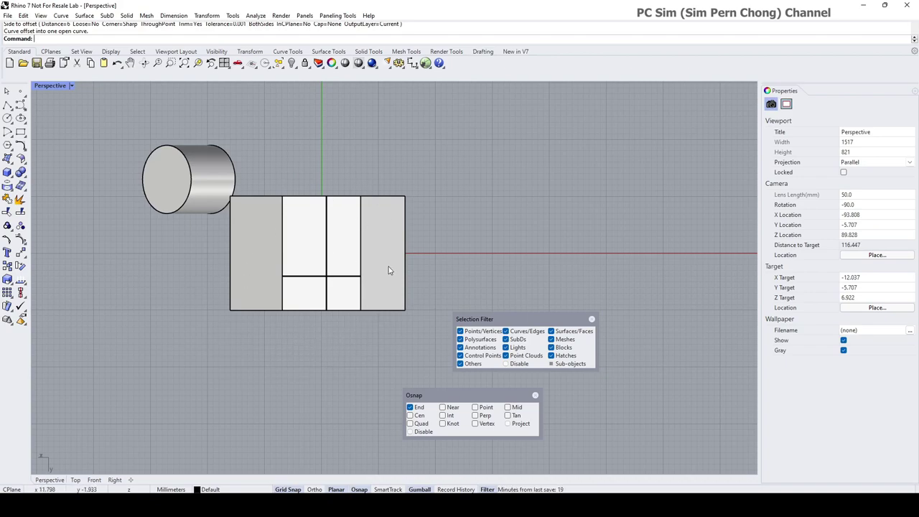
pyautogui.click(46, 87)
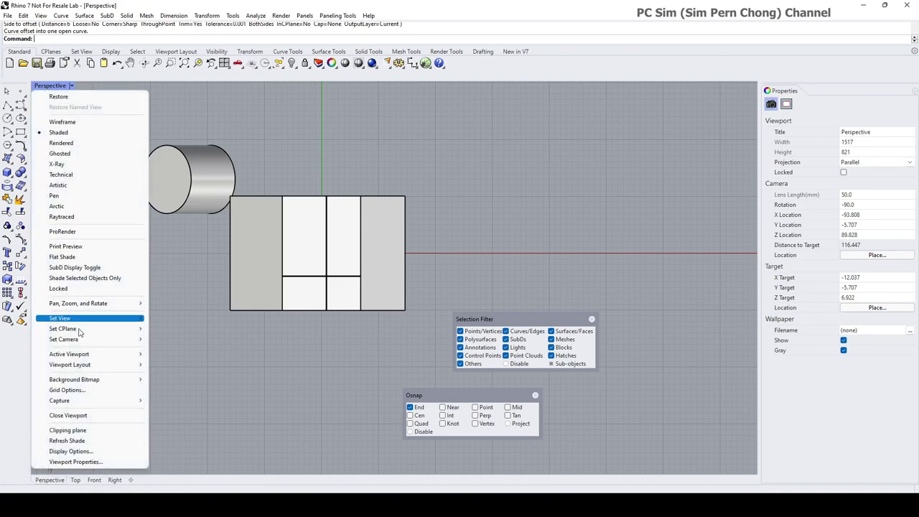
pyautogui.moveTo(63, 333)
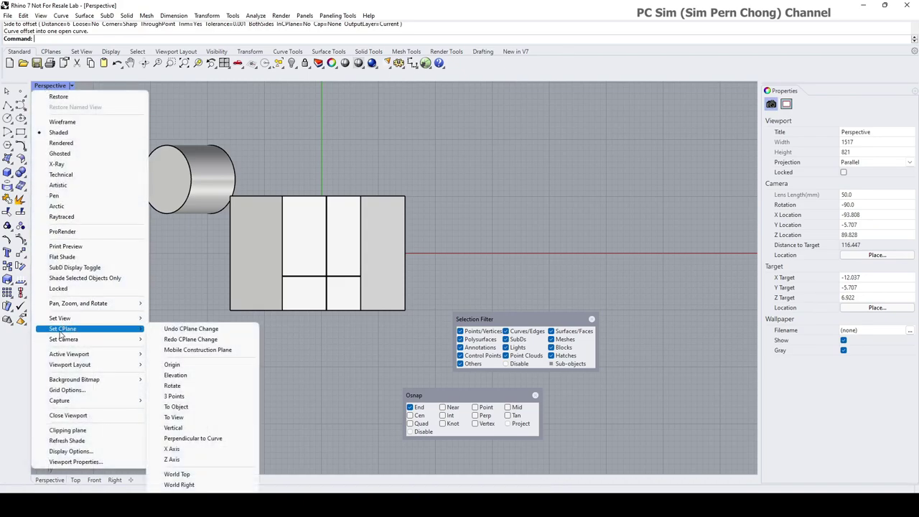
pyautogui.click(180, 330)
pyautogui.moveTo(186, 327); pyautogui.dragTo(252, 285, button='right')
pyautogui.scroll(2, 82, 127)
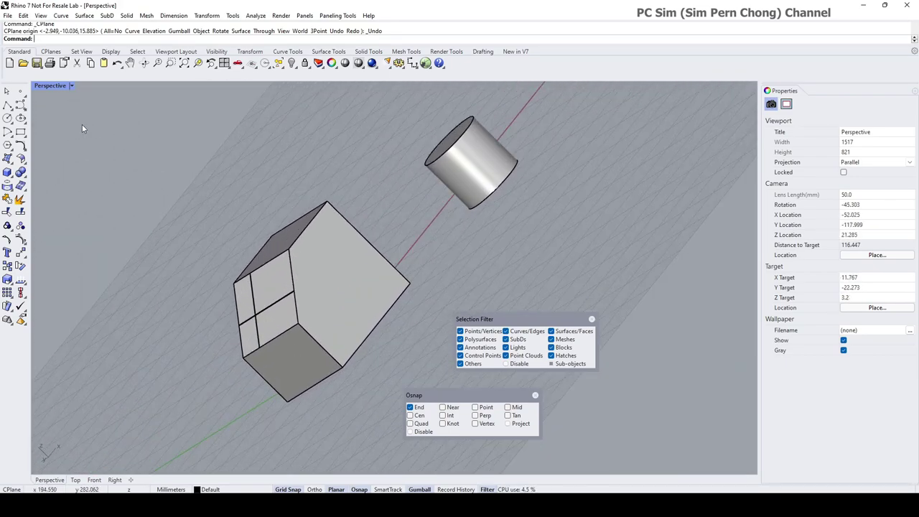
# Set the viewport to the Perspective view and frame the sloped face with its offset lines beside the cylinder.
pyautogui.click(46, 85)
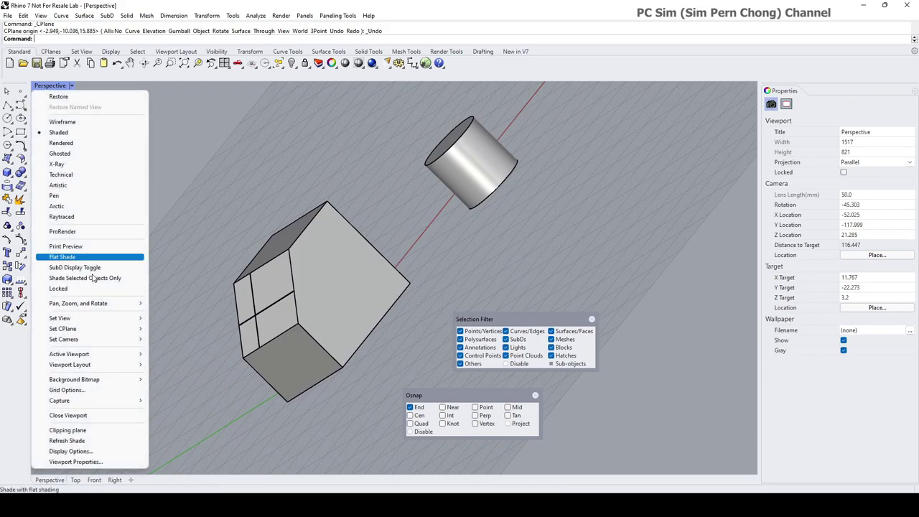
pyautogui.moveTo(72, 322)
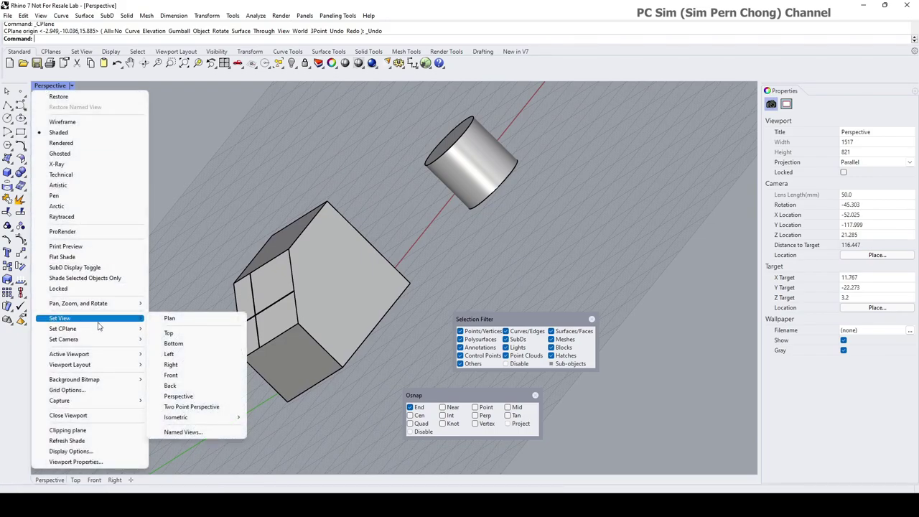
pyautogui.click(194, 396)
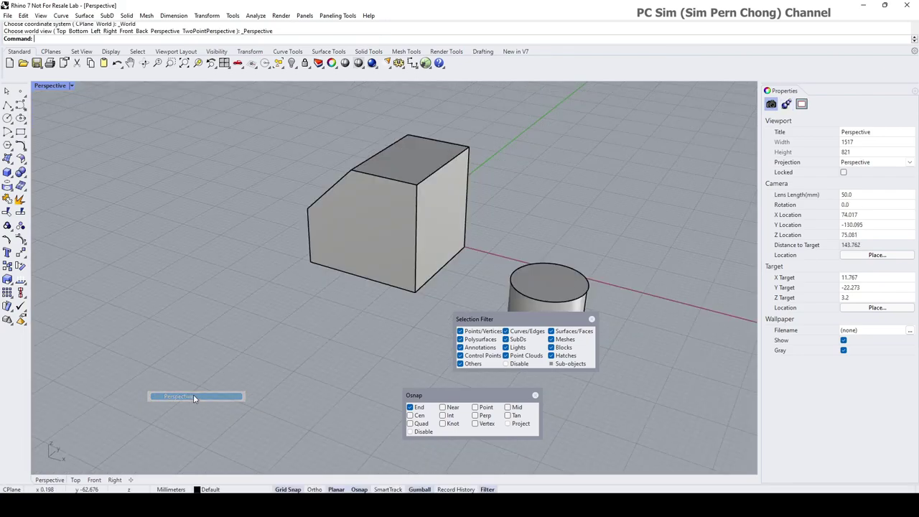
pyautogui.moveTo(335, 285); pyautogui.dragTo(439, 285, button='right')
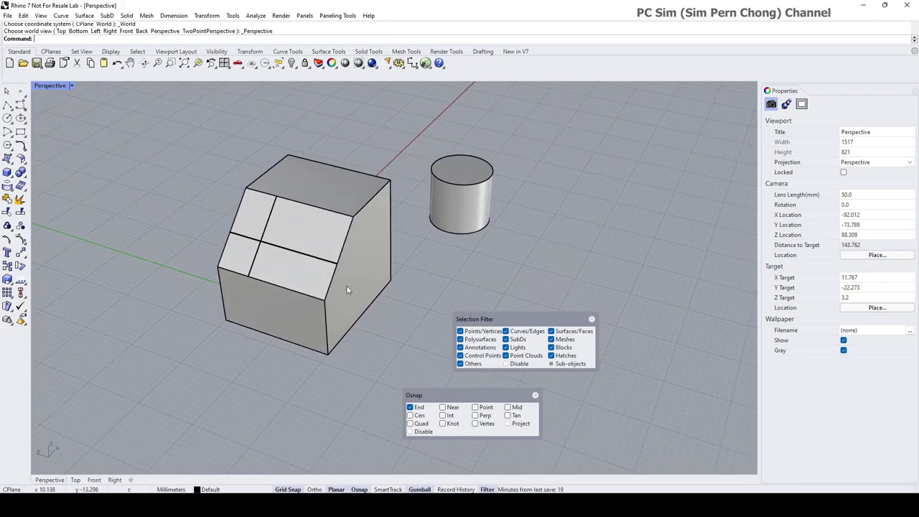
pyautogui.moveTo(347, 290); pyautogui.dragTo(471, 339, button='right')
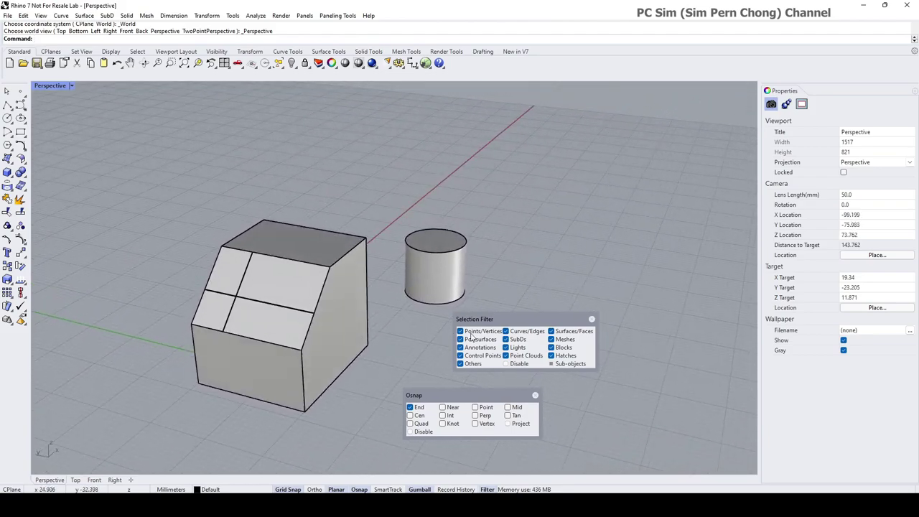
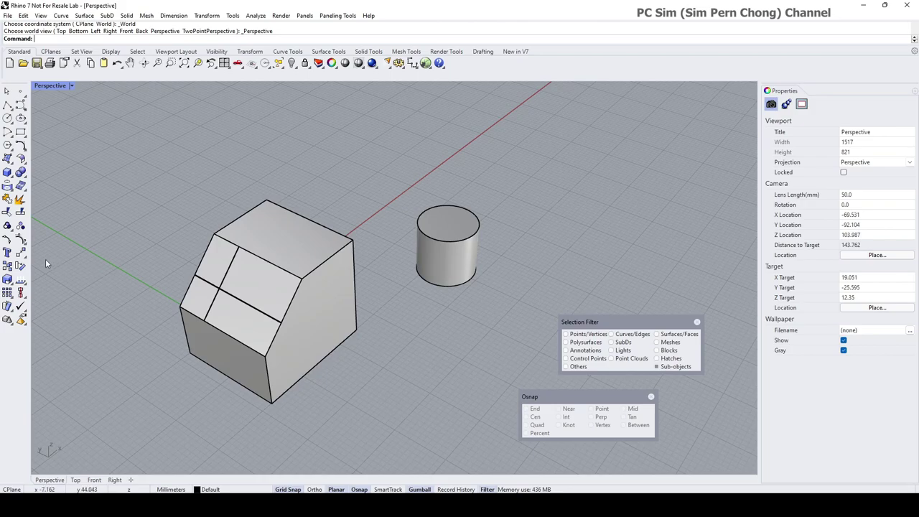
# Keep the Transform toolset open as a floating palette beside the box.
pyautogui.click(22, 254)
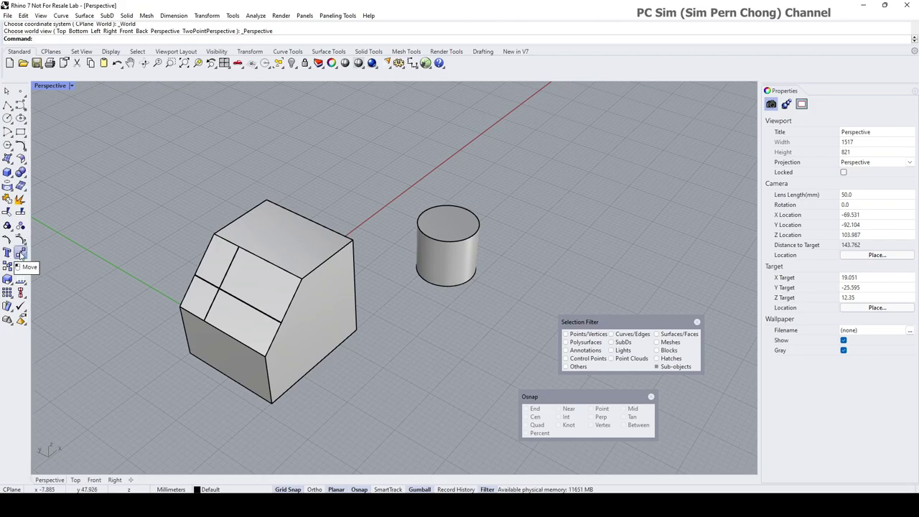
pyautogui.moveTo(58, 247); pyautogui.dragTo(99, 188)
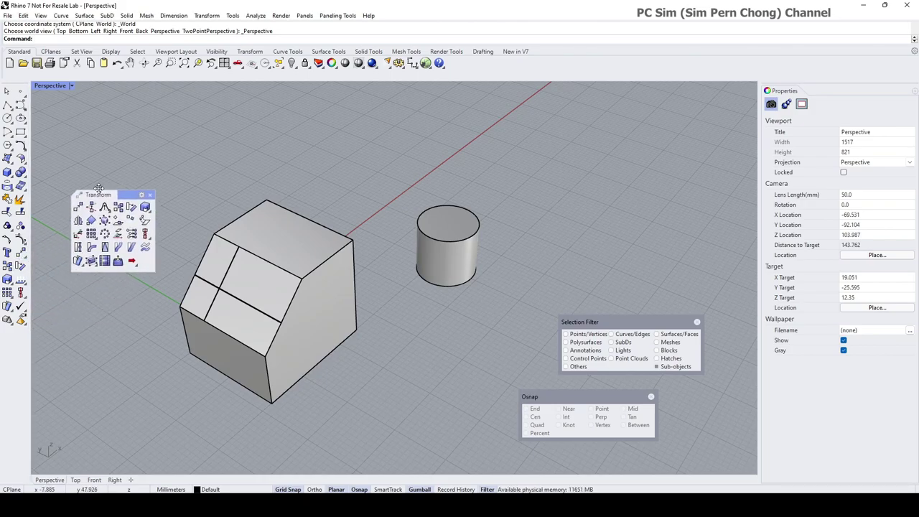
pyautogui.click(122, 224)
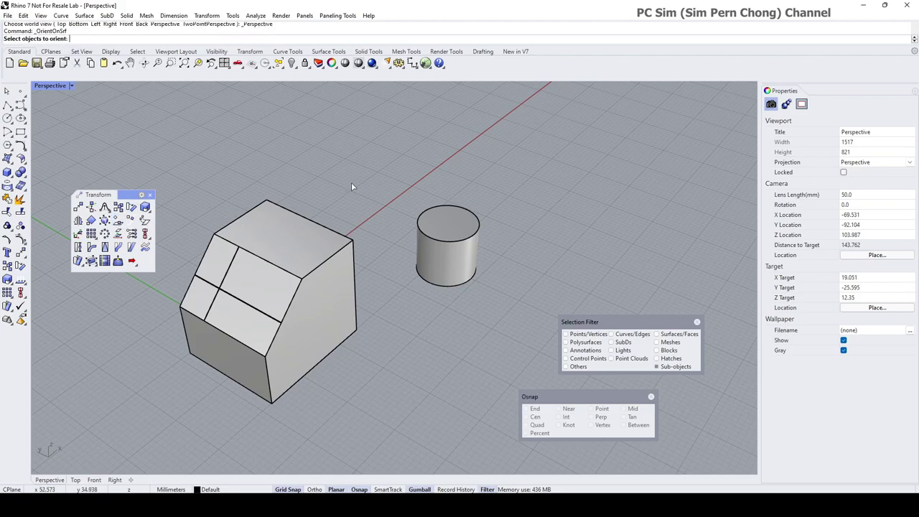
pyautogui.click(453, 235)
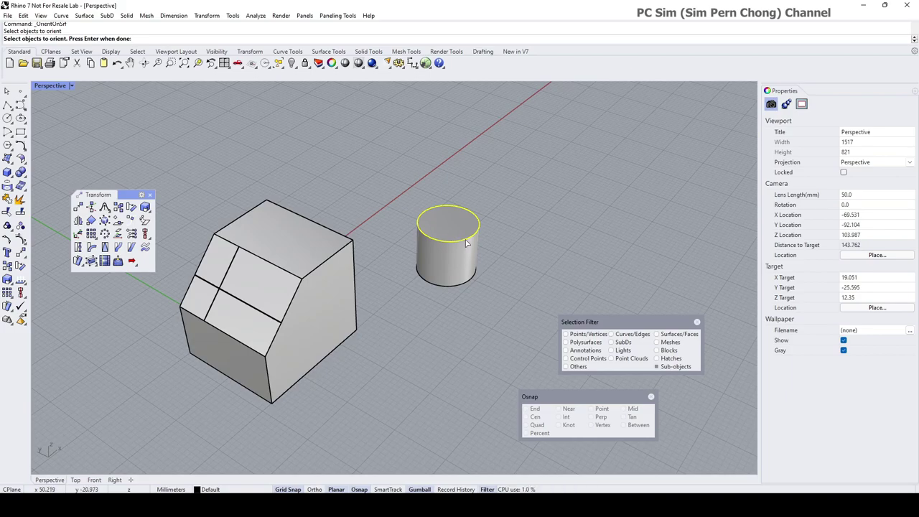
pyautogui.press('Escape')
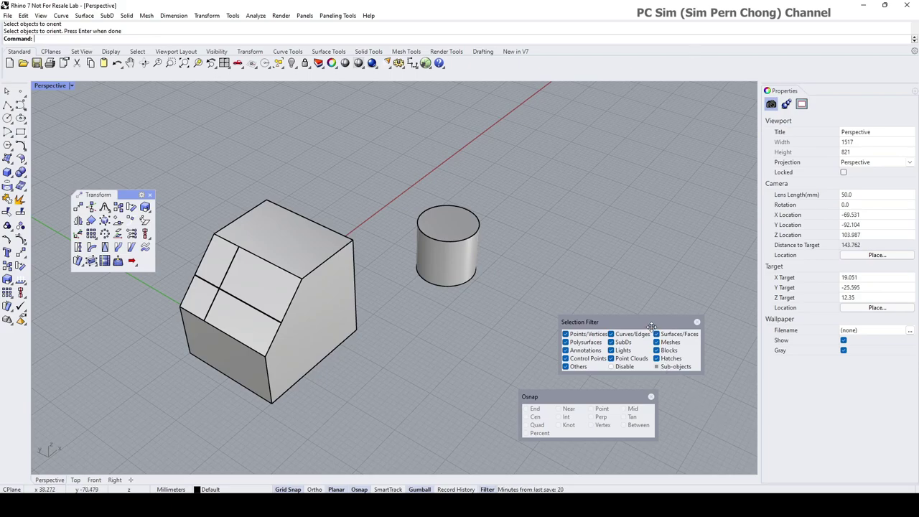
# Bring the Selection Filter closer to the cylinder and disable Sub-objects so whole objects can be picked.
pyautogui.moveTo(652, 326); pyautogui.dragTo(594, 288)
pyautogui.click(599, 329)
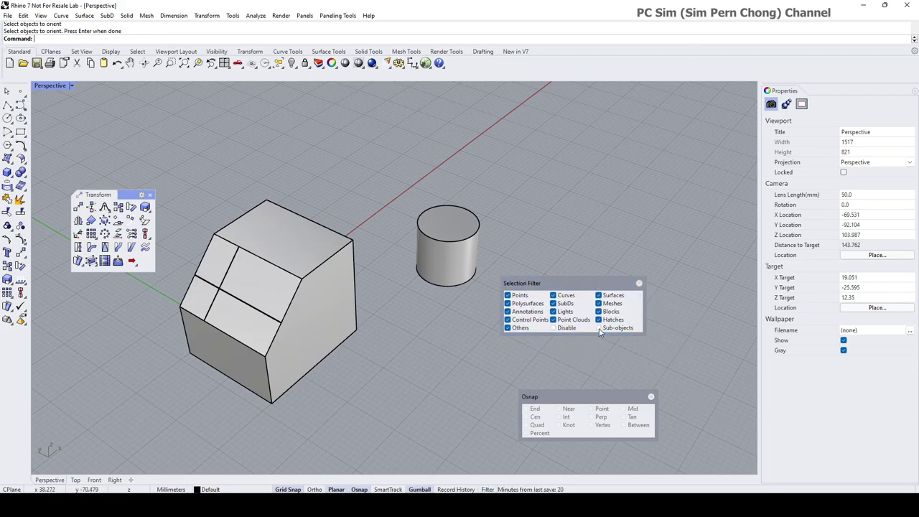
# Start Orient on Surface for the cylinder, enabling the Center snap and setting the base point at the centre of its bottom face.
pyautogui.moveTo(475, 342); pyautogui.dragTo(450, 356, button='right')
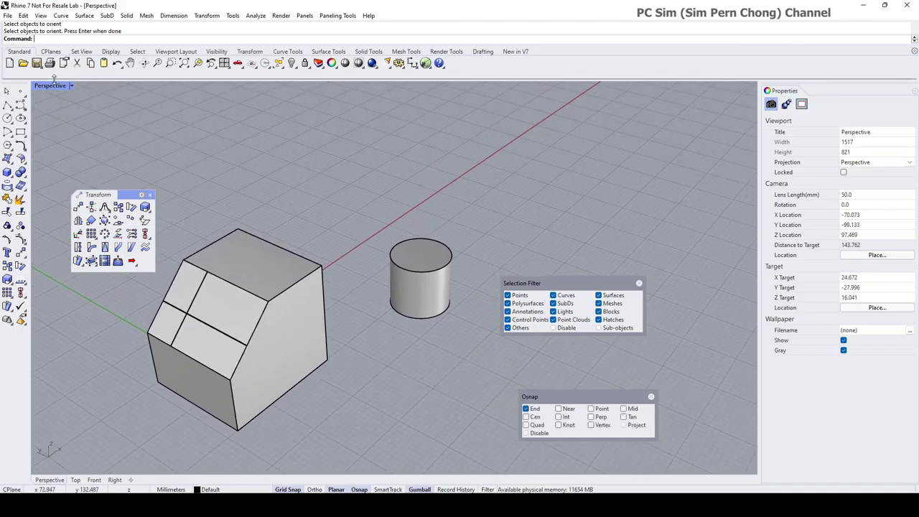
pyautogui.click(118, 220)
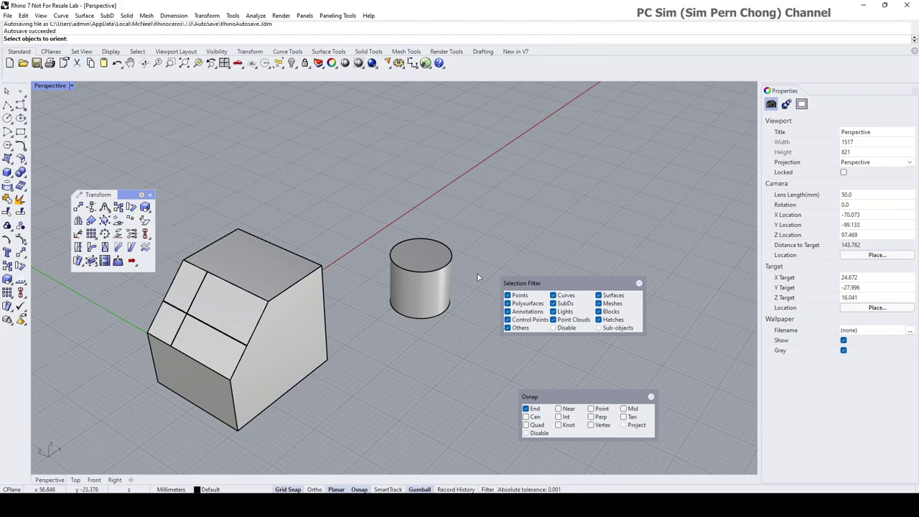
pyautogui.click(436, 295)
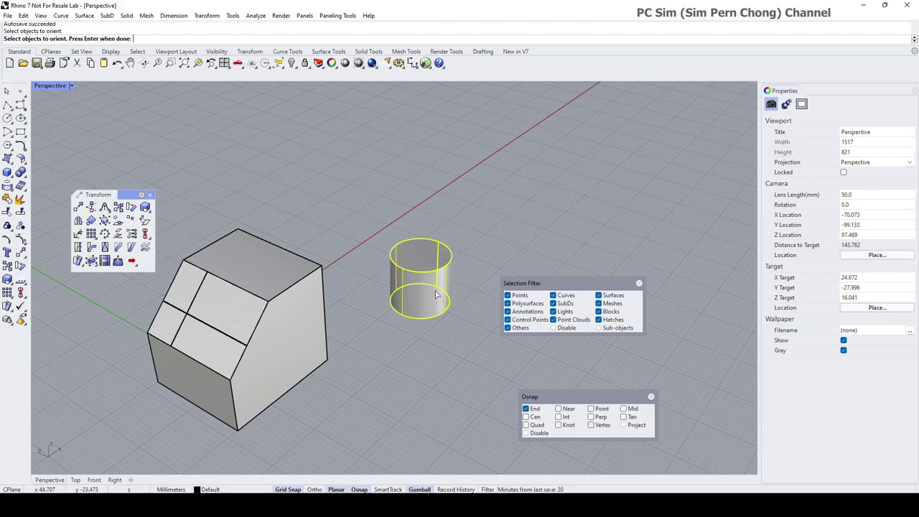
pyautogui.press('Return')
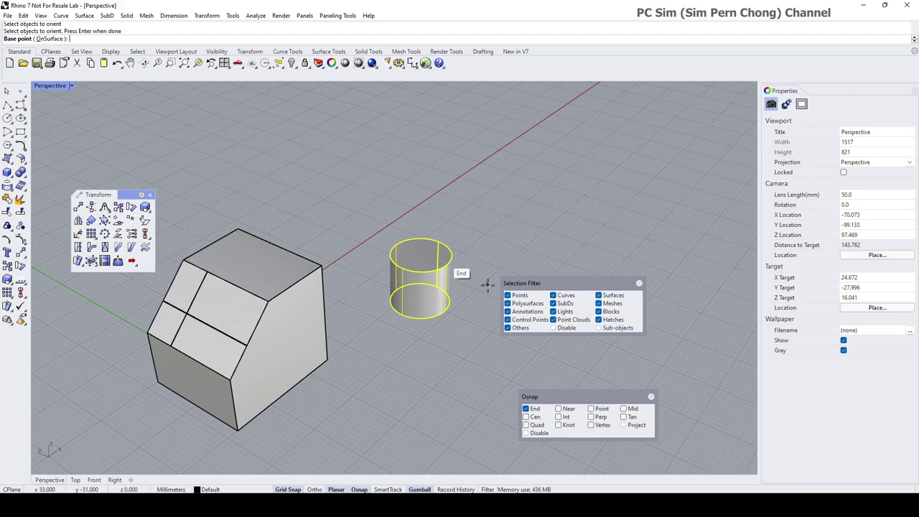
pyautogui.moveTo(478, 318); pyautogui.dragTo(494, 378, button='right')
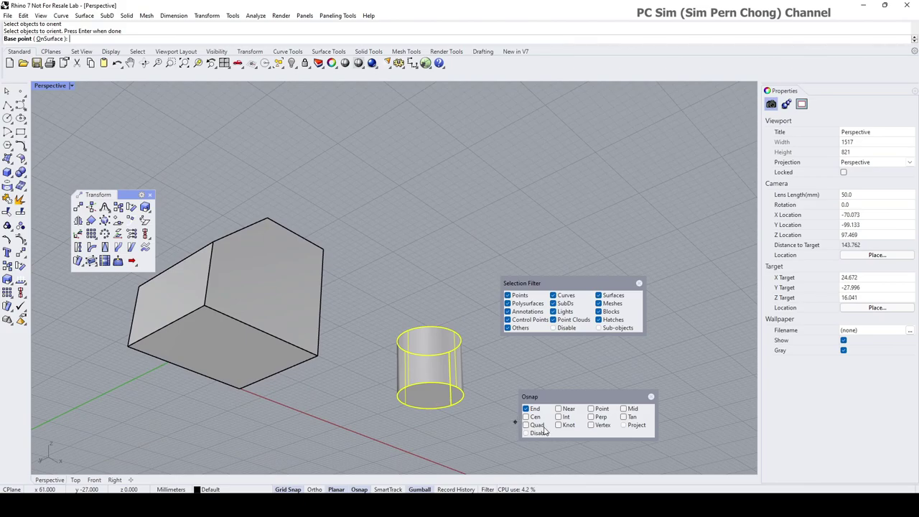
pyautogui.click(525, 416)
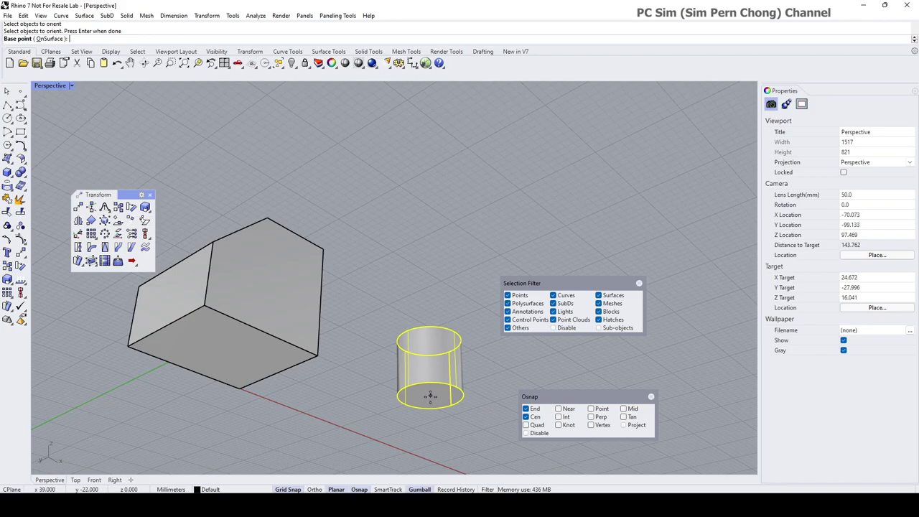
pyautogui.click(471, 397)
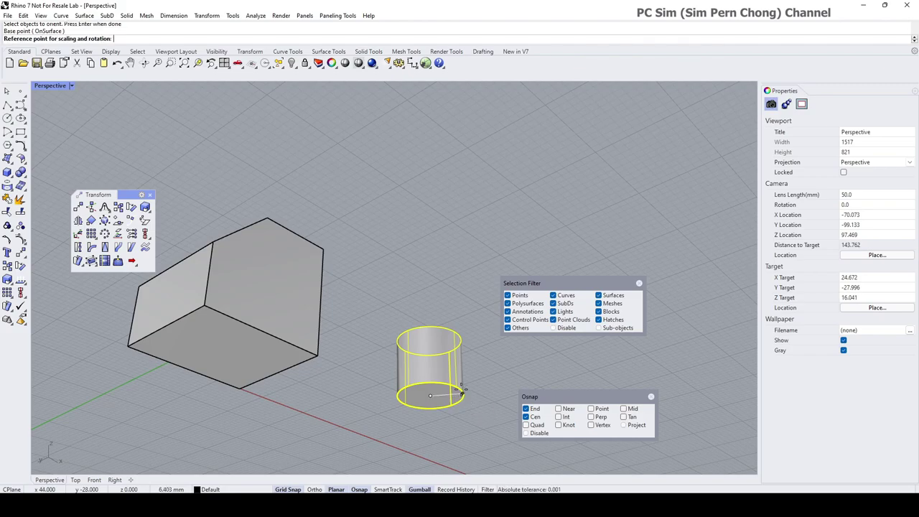
# Set the reference point for scaling and rotation on the ground plane just outside the cylinder's base.
pyautogui.moveTo(431, 380); pyautogui.dragTo(454, 449, button='right')
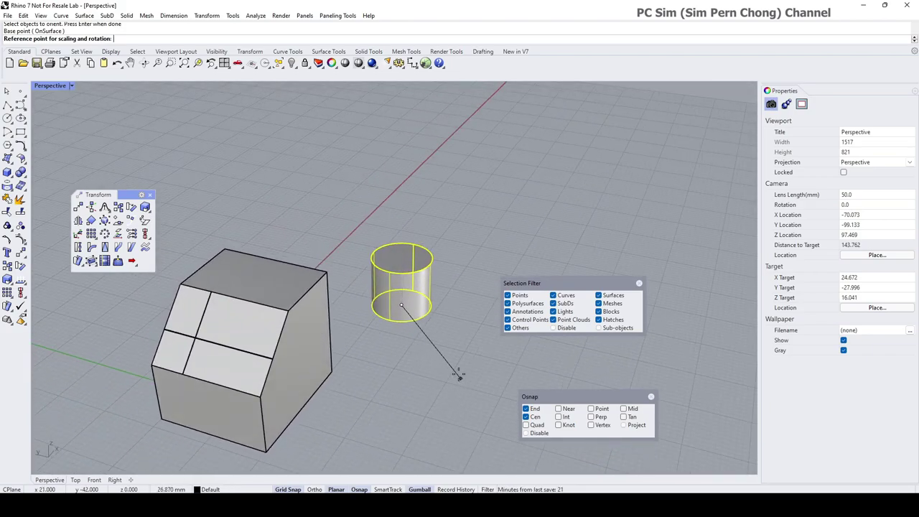
pyautogui.scroll(2, 456, 366)
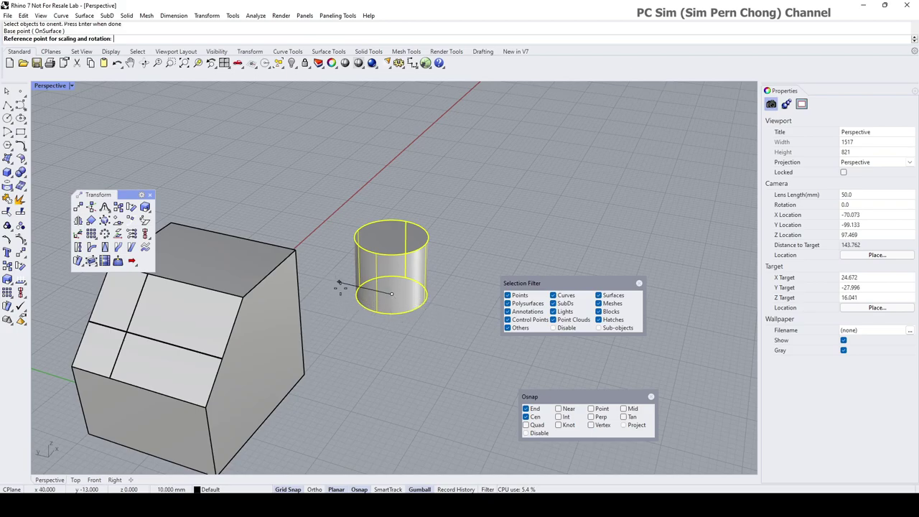
pyautogui.click(461, 307)
# Choose the box's sloped face as the target surface and accept rigid, uniform orientation with prompts for scale and rotation.
pyautogui.scroll(-2, 461, 307)
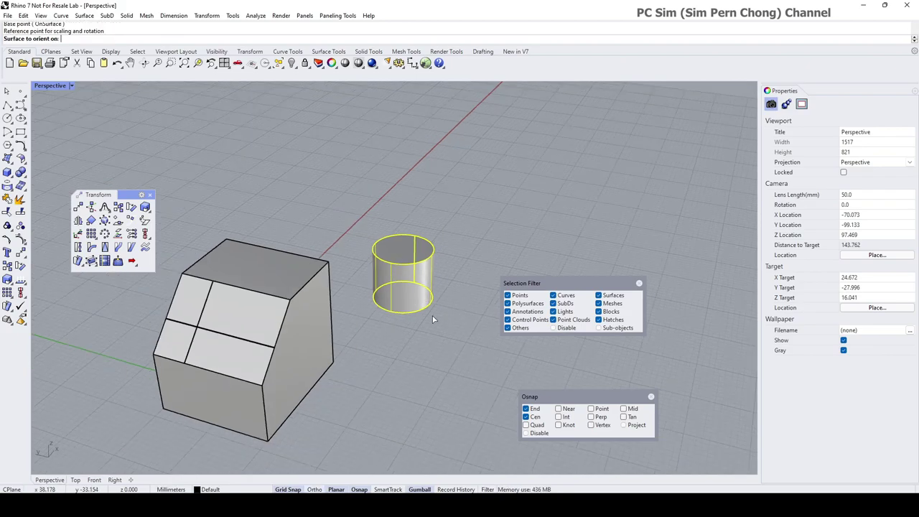
pyautogui.keyDown('shift'); pyautogui.moveTo(443, 331); pyautogui.dragTo(492, 335, button='right'); pyautogui.keyUp('shift')
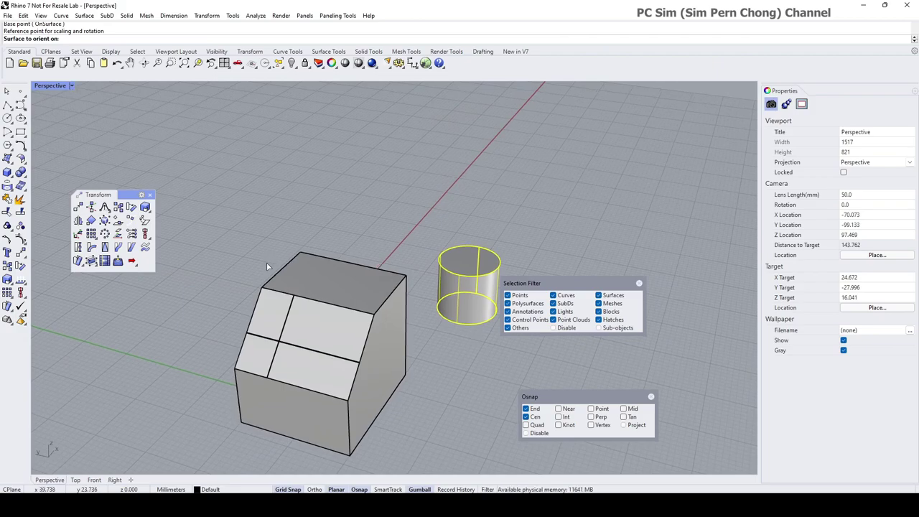
pyautogui.moveTo(267, 262); pyautogui.dragTo(231, 255, button='right')
pyautogui.scroll(2, 260, 293)
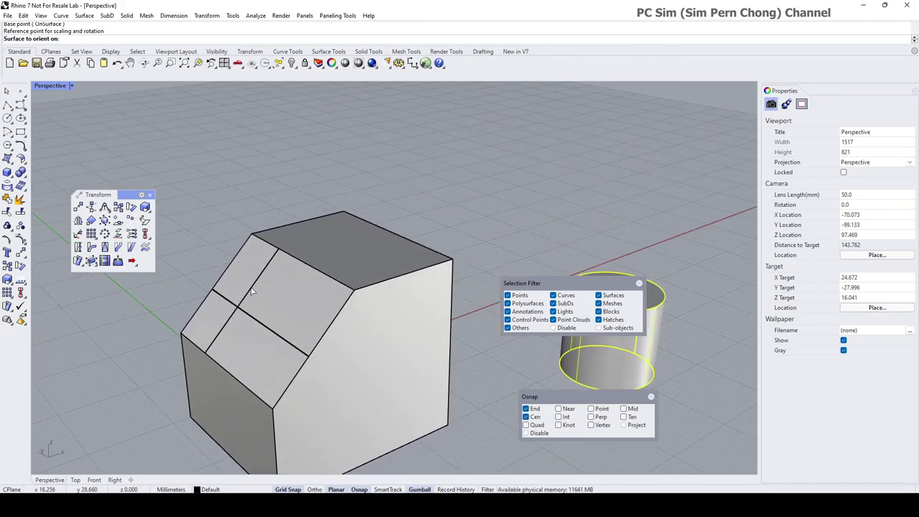
pyautogui.click(274, 294)
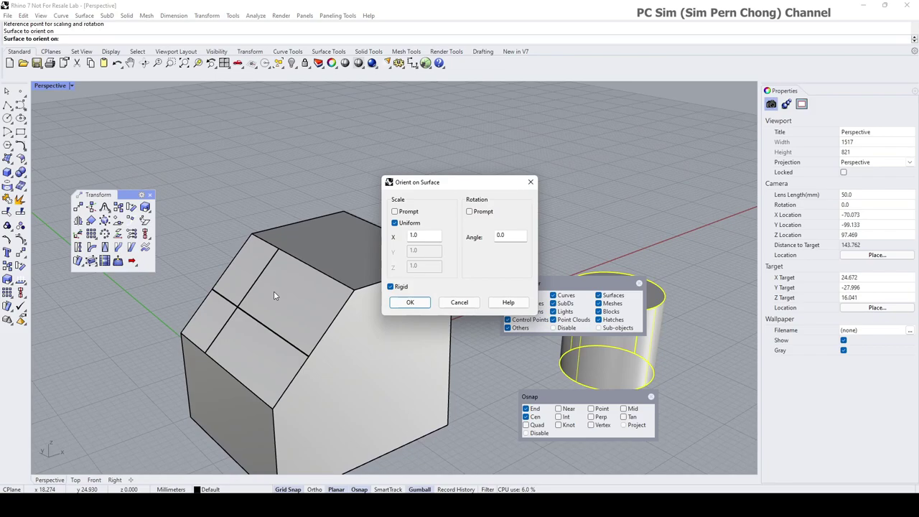
pyautogui.moveTo(420, 184); pyautogui.dragTo(413, 134)
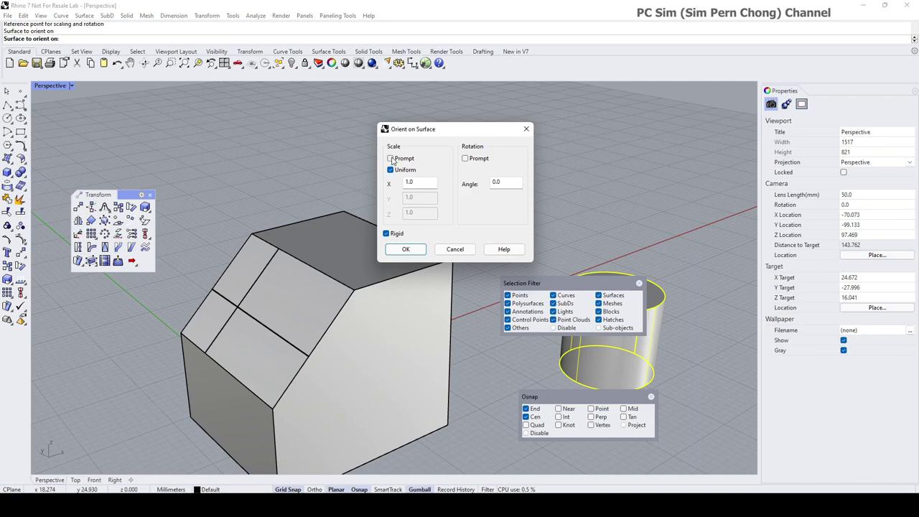
pyautogui.click(404, 250)
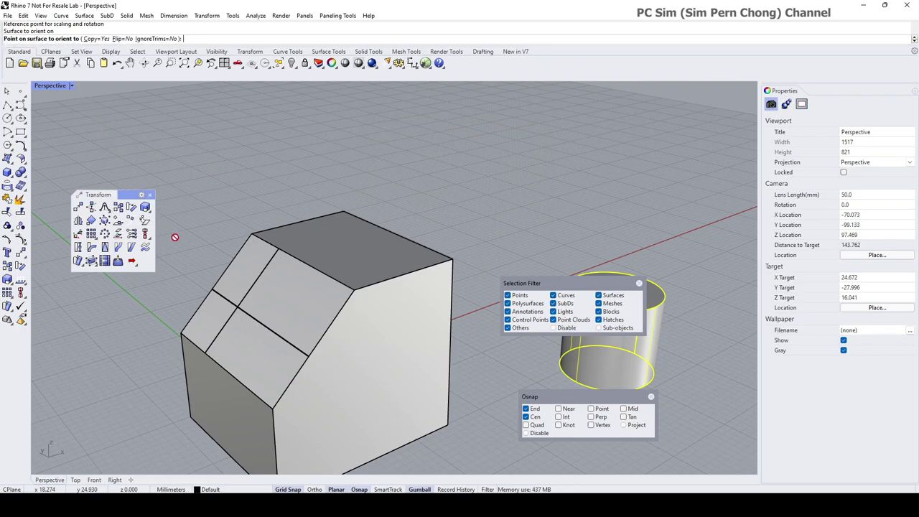
# Switch the Perspective viewport to Wireframe display and make Intersection the only active object snap.
pyautogui.click(355, 291)
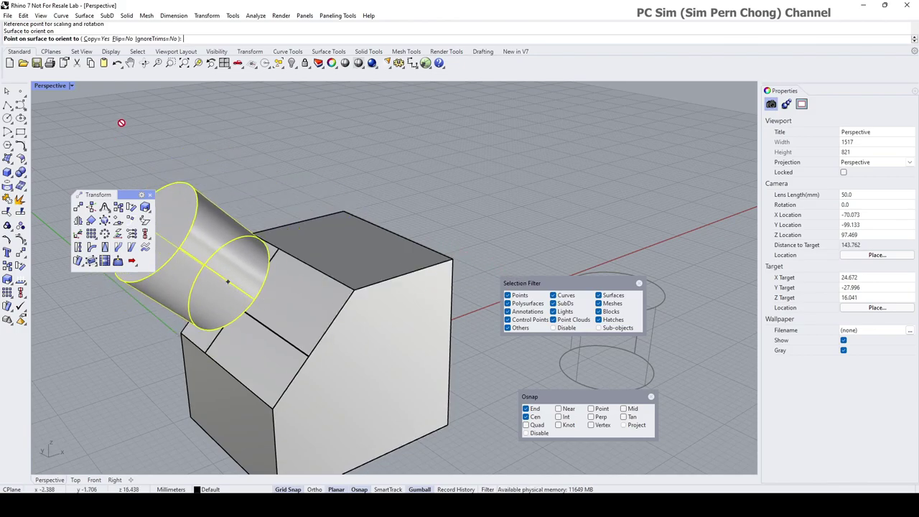
pyautogui.click(41, 85)
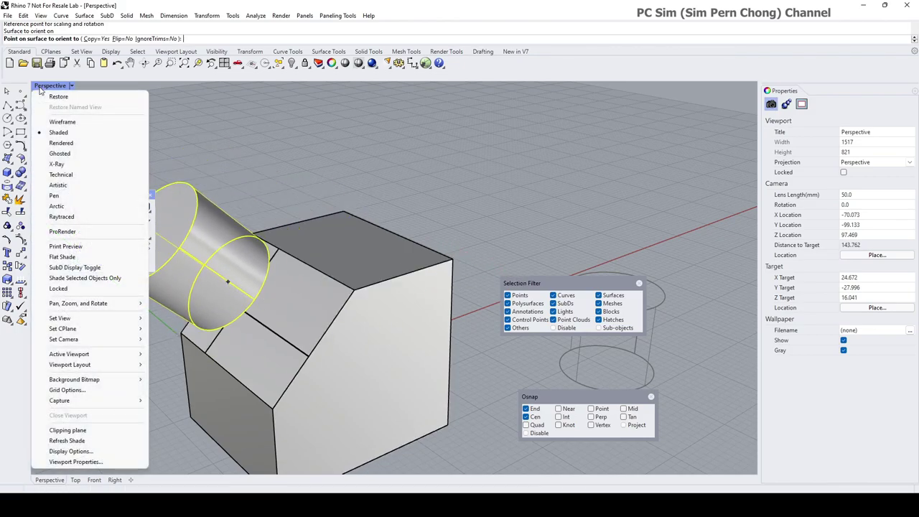
pyautogui.click(72, 122)
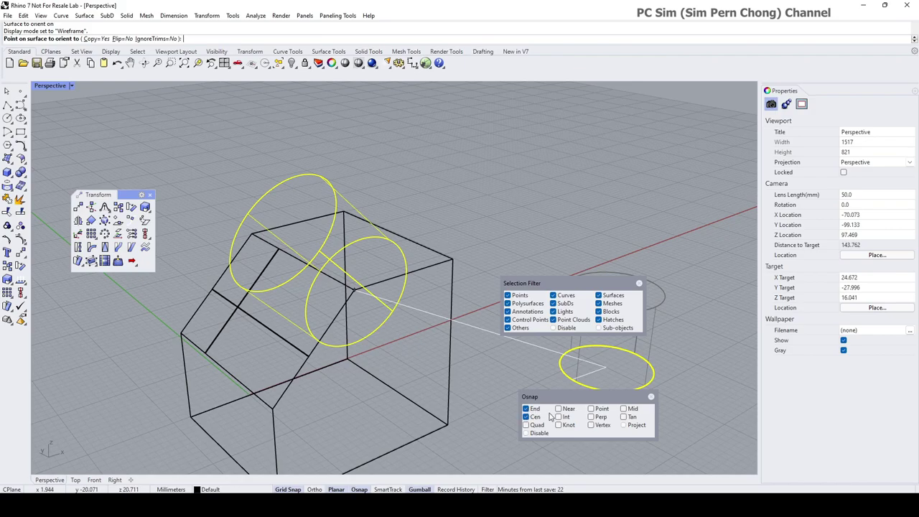
pyautogui.rightClick(558, 418)
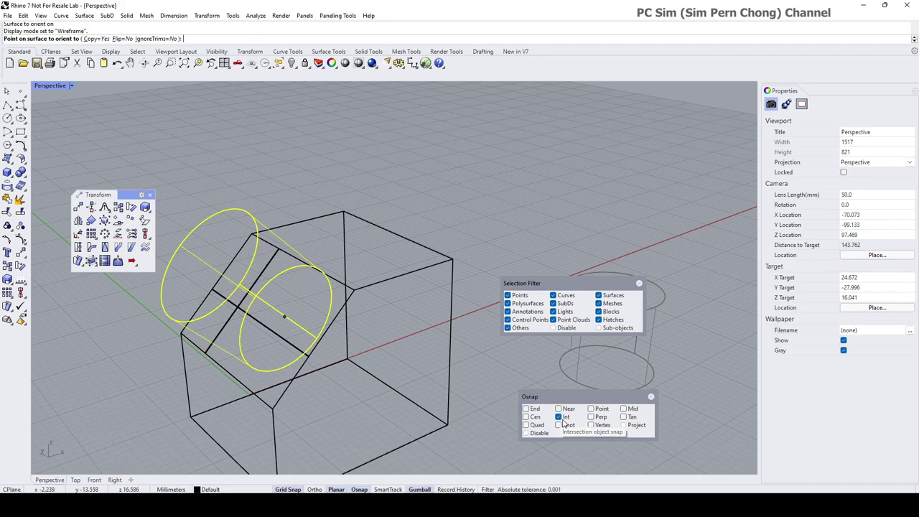
# Place a copy of the cylinder where the guide lines cross on the sloped face, picking its scale and rotation freehand, and finish orienting.
pyautogui.click(243, 306)
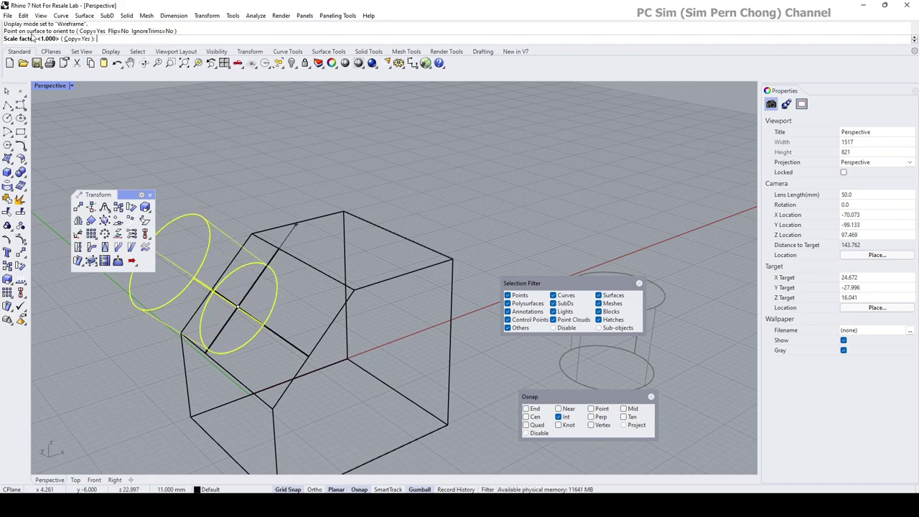
pyautogui.click(271, 220)
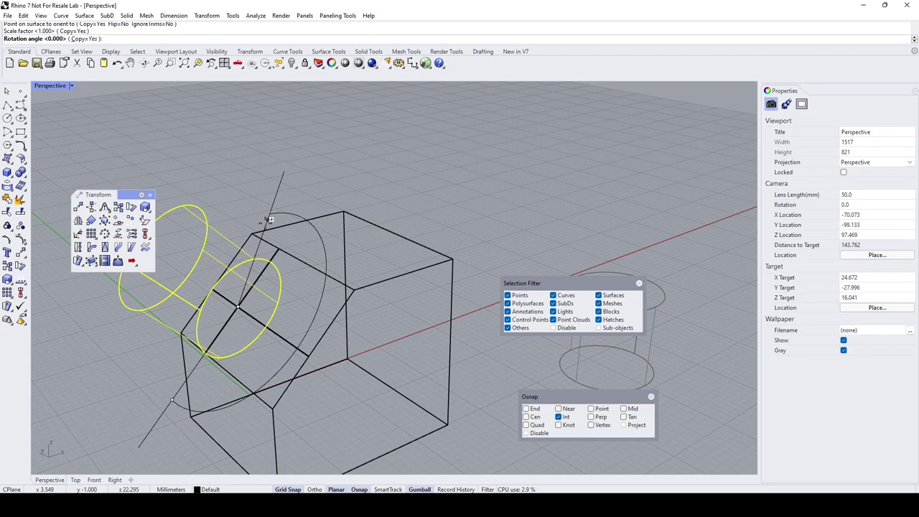
pyautogui.click(269, 220)
pyautogui.rightClick(251, 245)
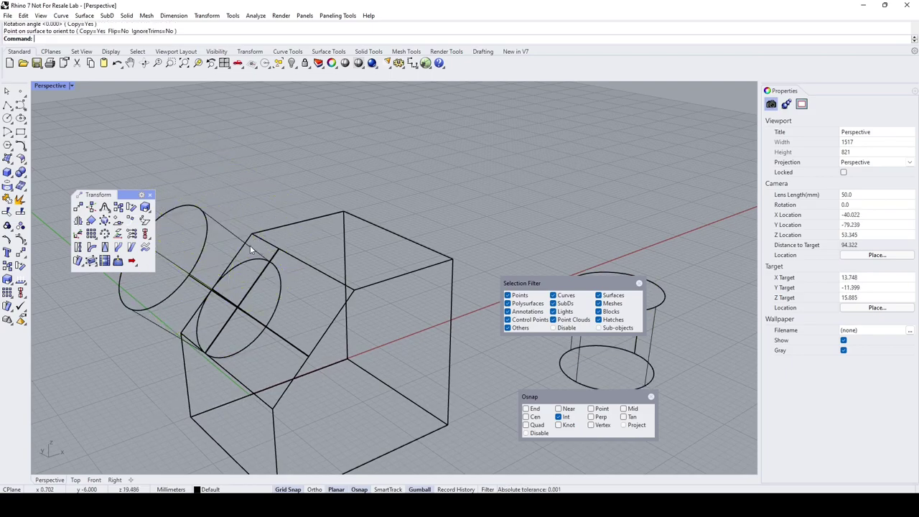
# Return the Perspective viewport to Shaded display and move the Selection Filter clear of the original cylinder to view the oriented copy.
pyautogui.moveTo(251, 244); pyautogui.dragTo(186, 122, button='right')
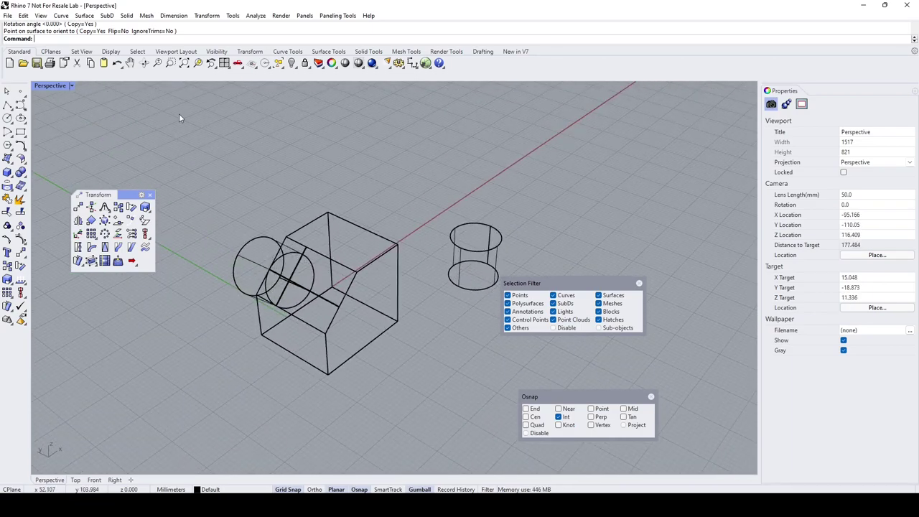
pyautogui.click(50, 86)
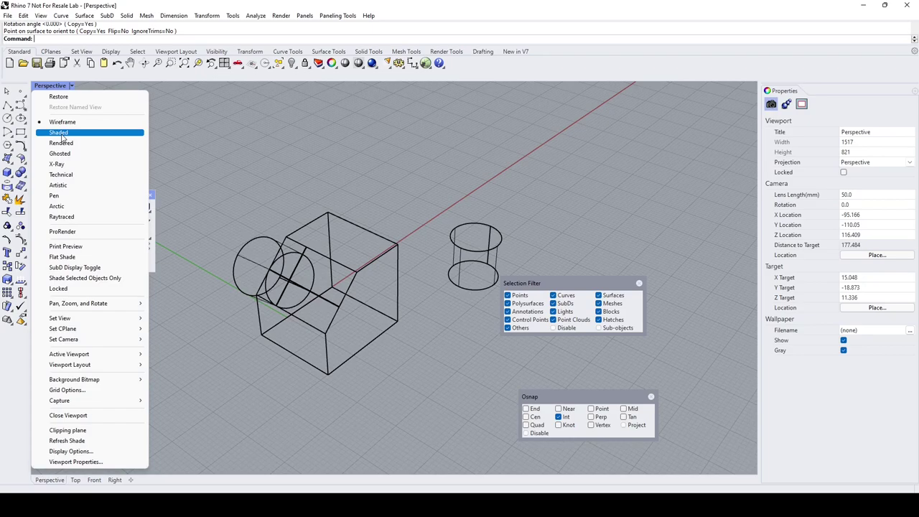
pyautogui.click(56, 131)
pyautogui.moveTo(320, 228); pyautogui.dragTo(393, 247, button='right')
pyautogui.scroll(2, 313, 247)
pyautogui.moveTo(565, 289); pyautogui.dragTo(703, 337)
pyautogui.moveTo(415, 306); pyautogui.dragTo(368, 265, button='right')
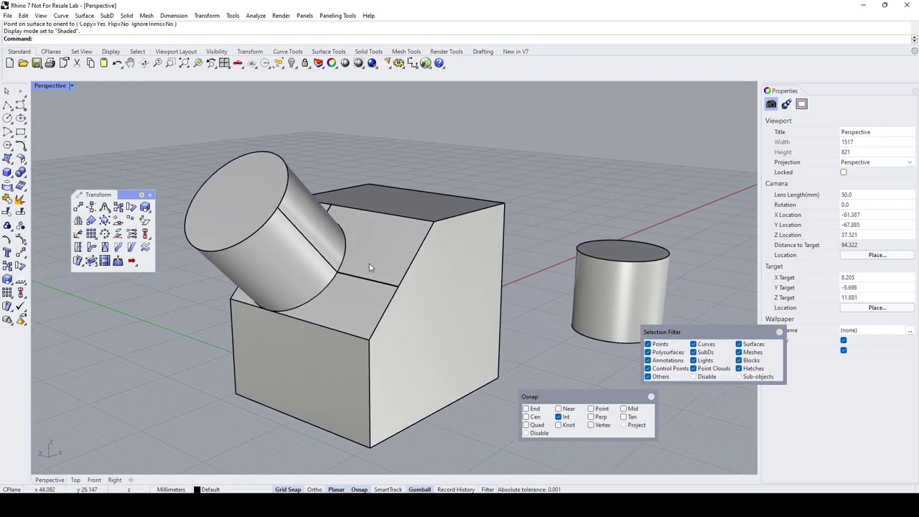